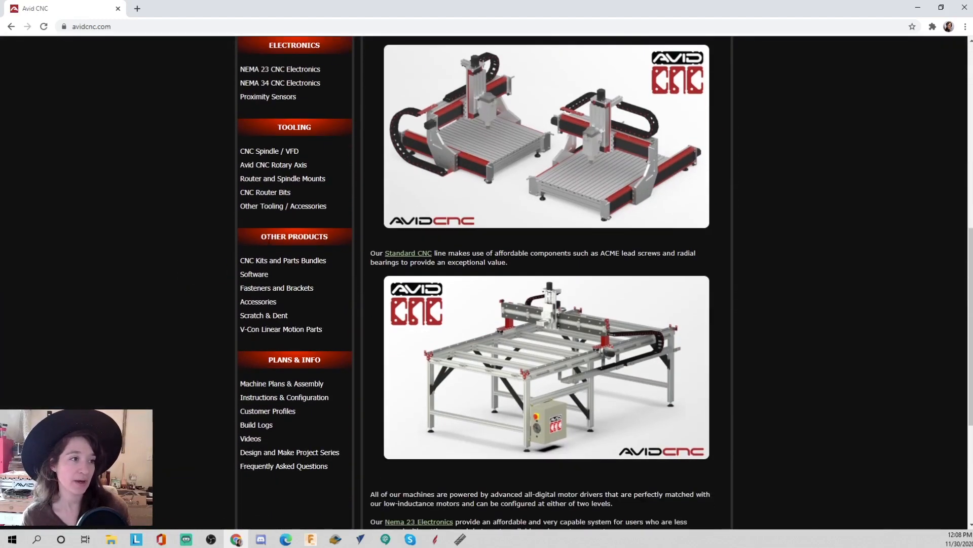
# - Navigate from the Avid CNC software store to the SheetCam Plasma CAM Software page and open its SheetCam Software Setup Guide
pyautogui.click(253, 279)
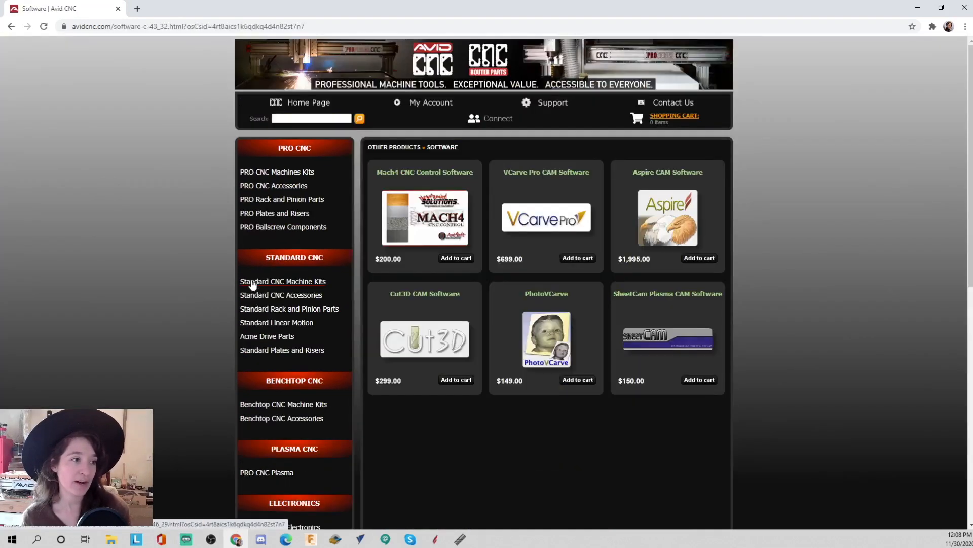
pyautogui.click(664, 297)
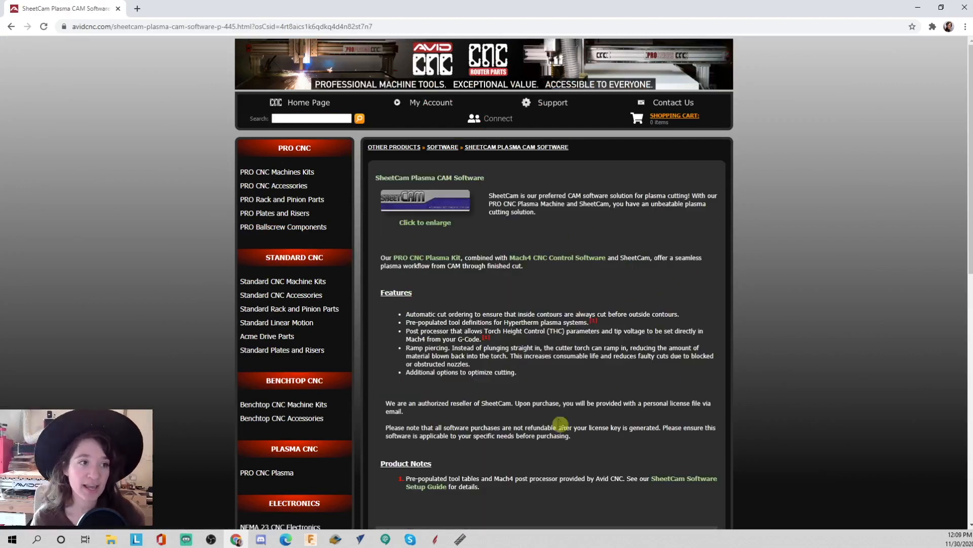
pyautogui.scroll(-3, 638, 425)
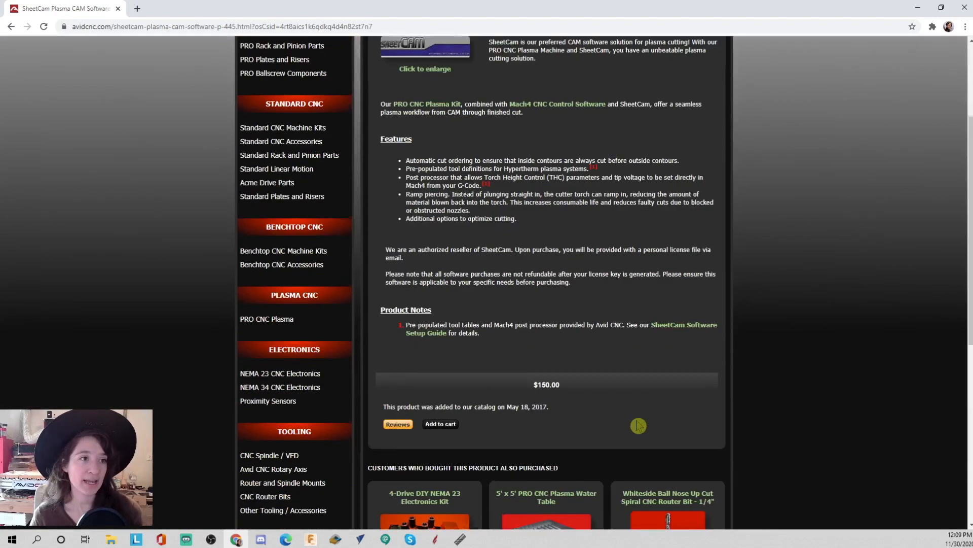
pyautogui.scroll(-2, 639, 425)
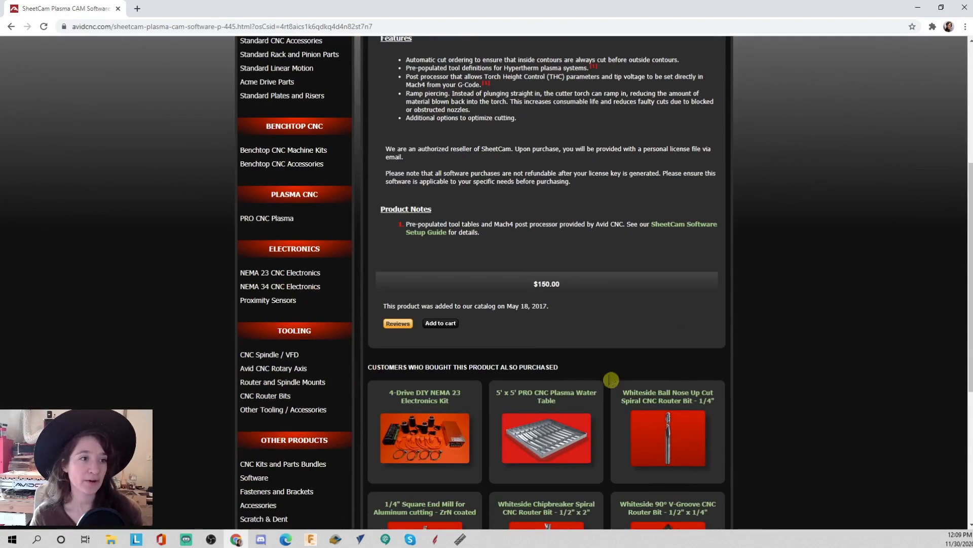
pyautogui.click(688, 230)
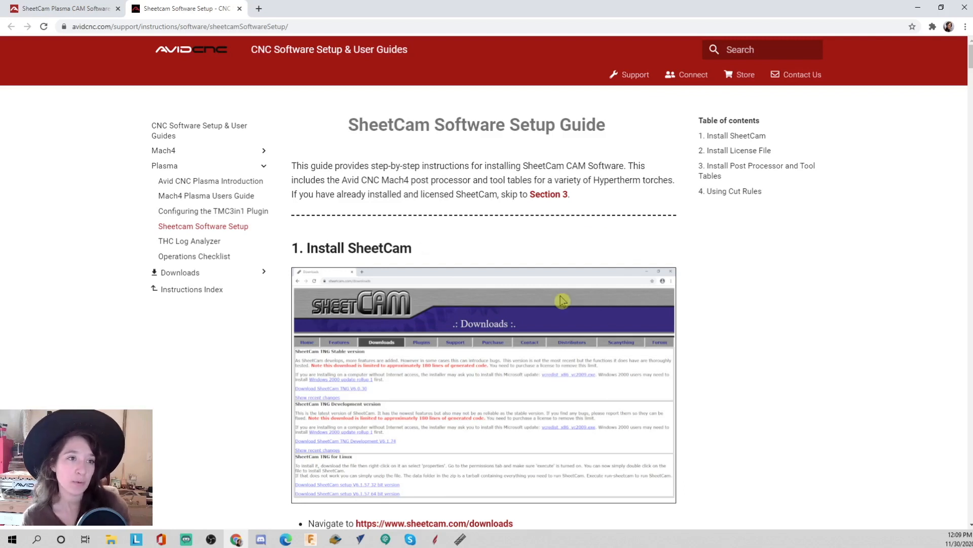
# - Go to the sheetcam.com downloads page and save the SheetCam TNG V6.0.30 stable installer to Downloads
pyautogui.scroll(-2, 478, 341)
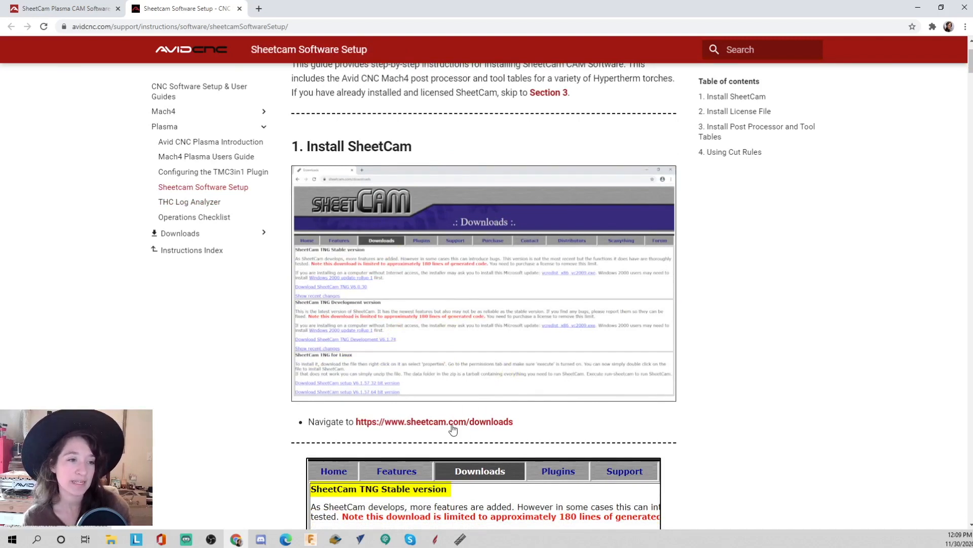
pyautogui.click(453, 426)
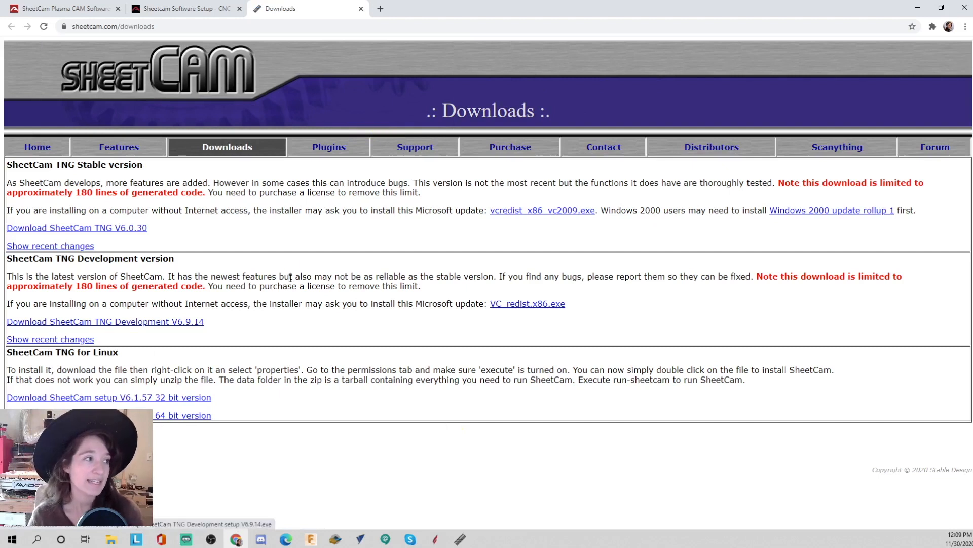
pyautogui.click(131, 230)
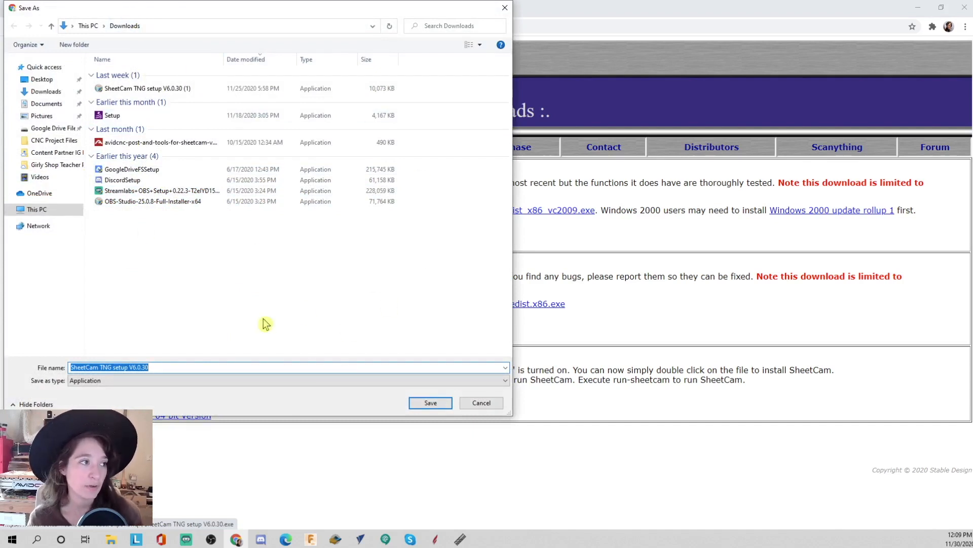
pyautogui.click(440, 404)
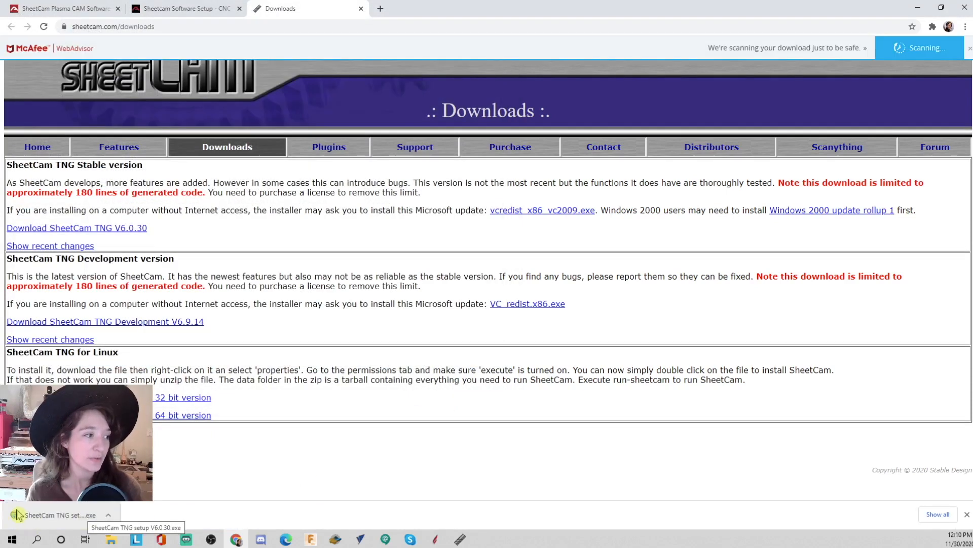
# - Run the installer and install SheetCam TNG to the default folder with a desktop shortcut, launching it on finish
pyautogui.click(59, 514)
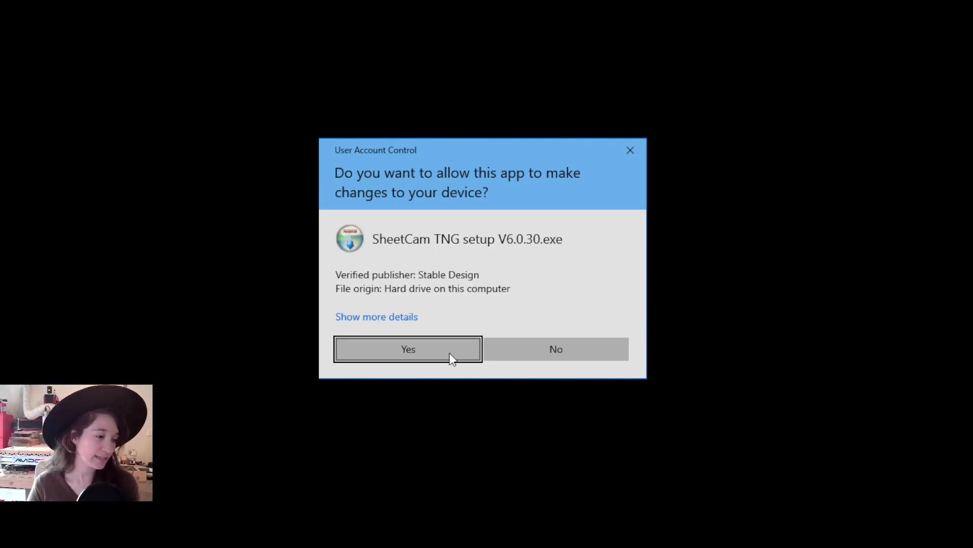
pyautogui.click(449, 352)
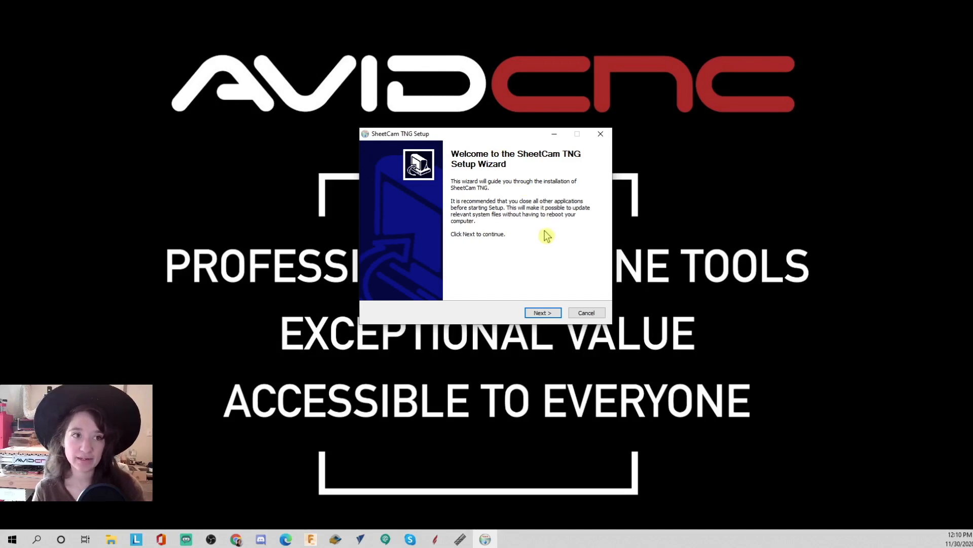
pyautogui.click(543, 313)
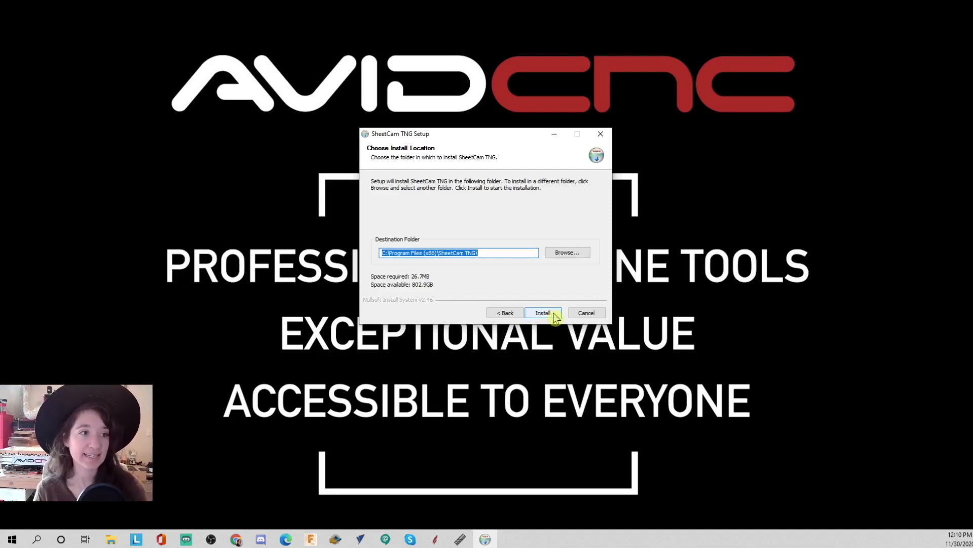
pyautogui.click(543, 313)
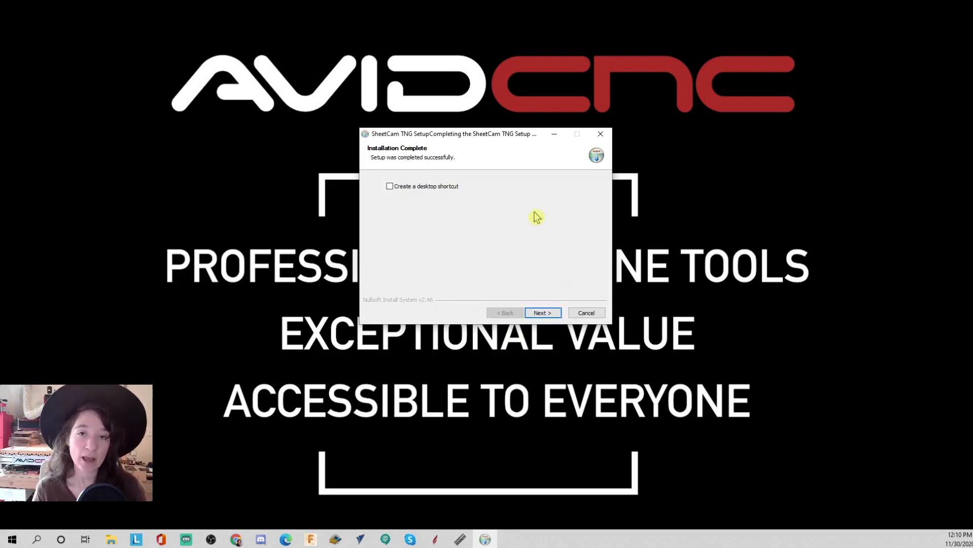
pyautogui.click(390, 186)
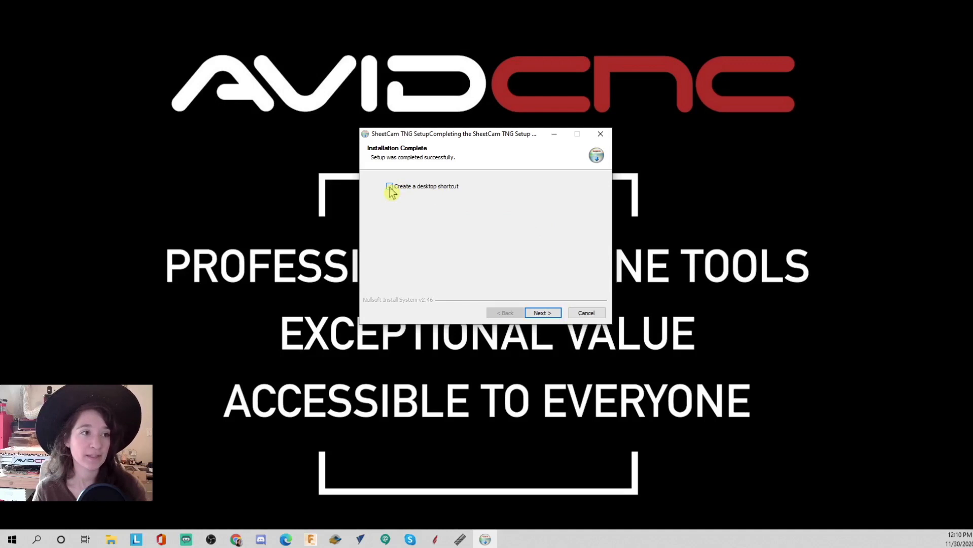
pyautogui.click(554, 316)
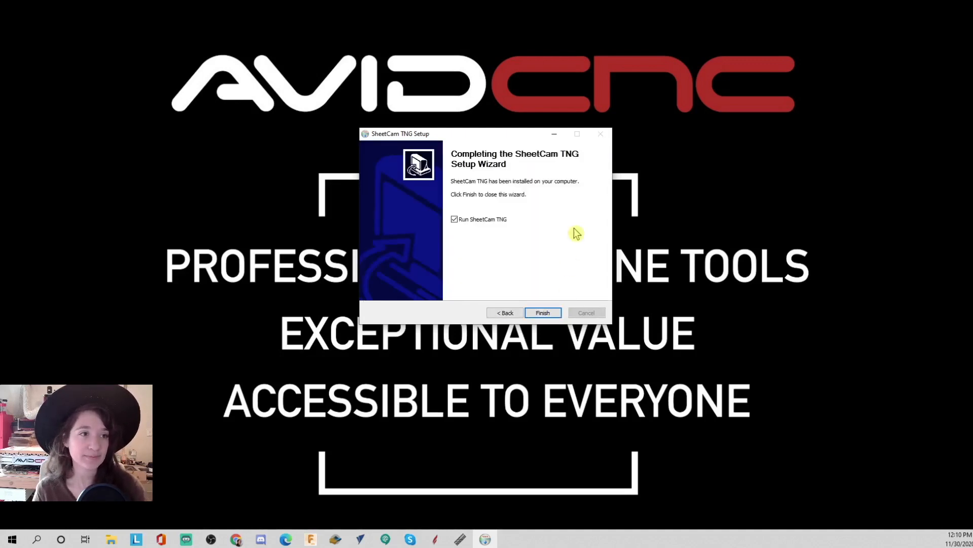
pyautogui.click(542, 313)
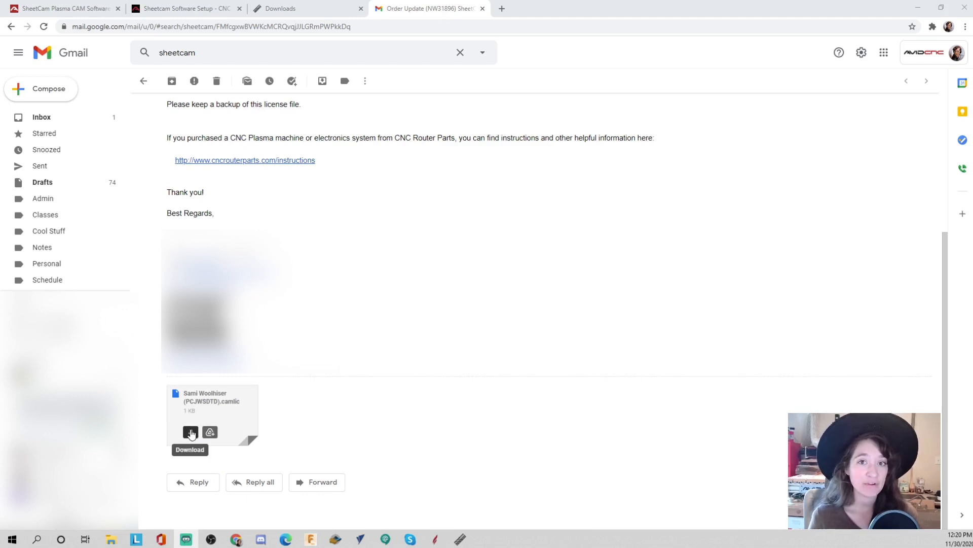
# - Download the emailed SheetCam license file attachment and save it to the Desktop
pyautogui.click(191, 432)
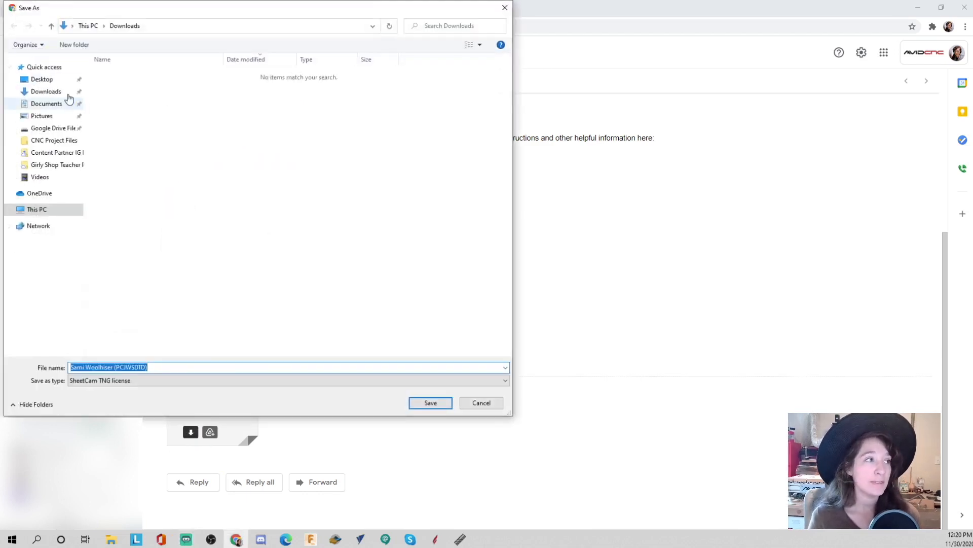
pyautogui.click(51, 80)
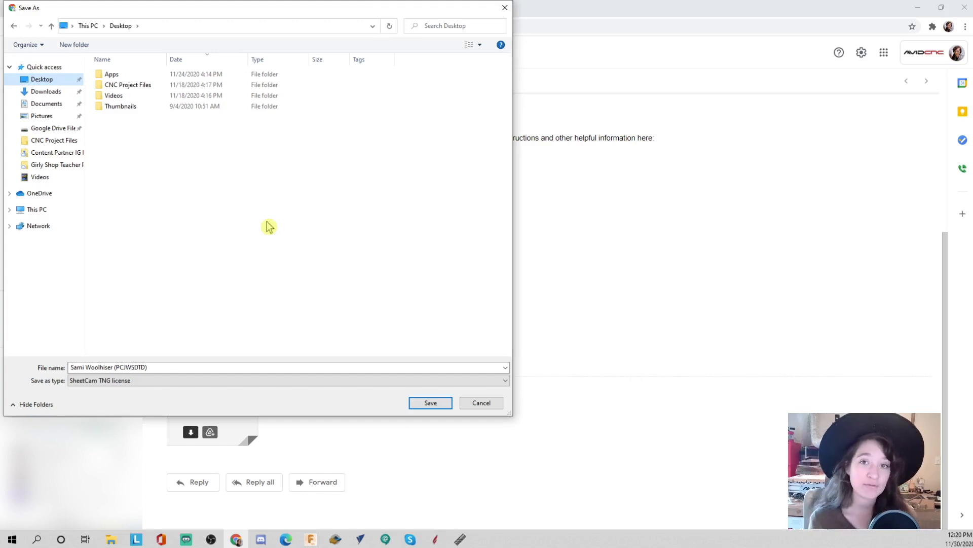
pyautogui.click(430, 402)
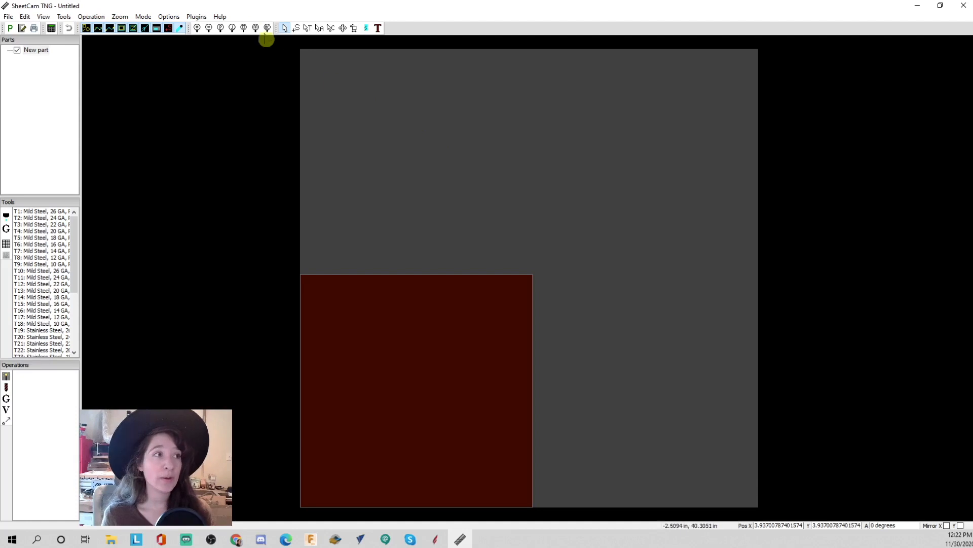
# - Install the license file from the Desktop through SheetCam's install license file command, then close SheetCam to restart it
pyautogui.click(221, 17)
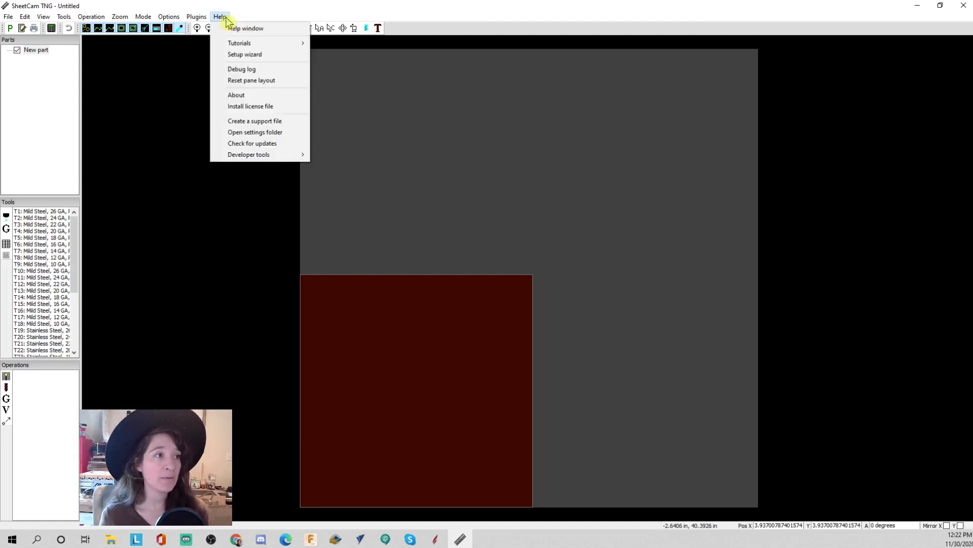
pyautogui.click(264, 106)
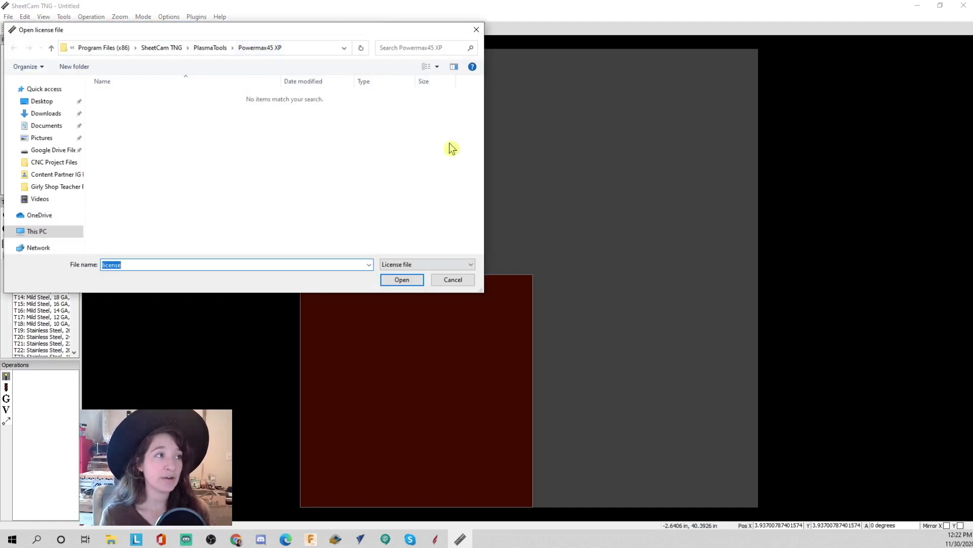
pyautogui.click(48, 103)
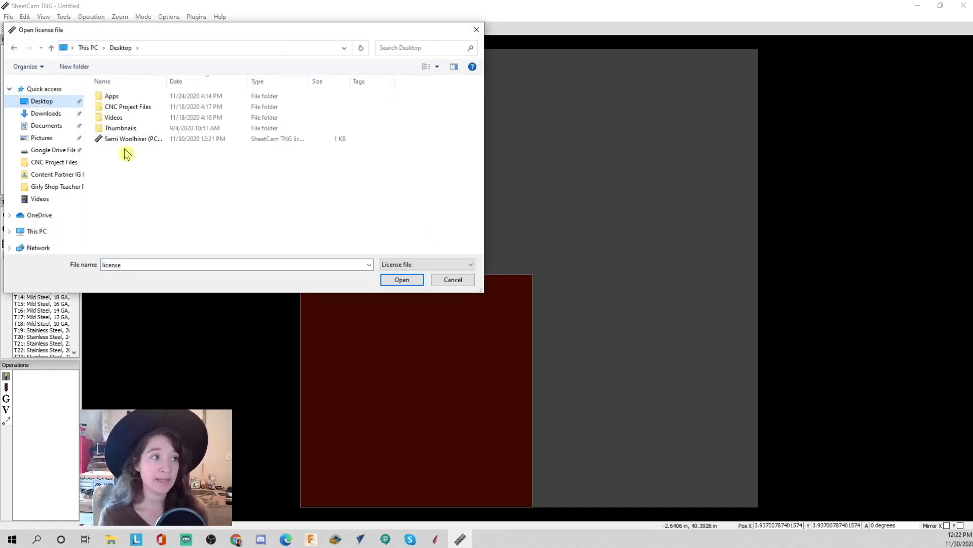
pyautogui.click(129, 145)
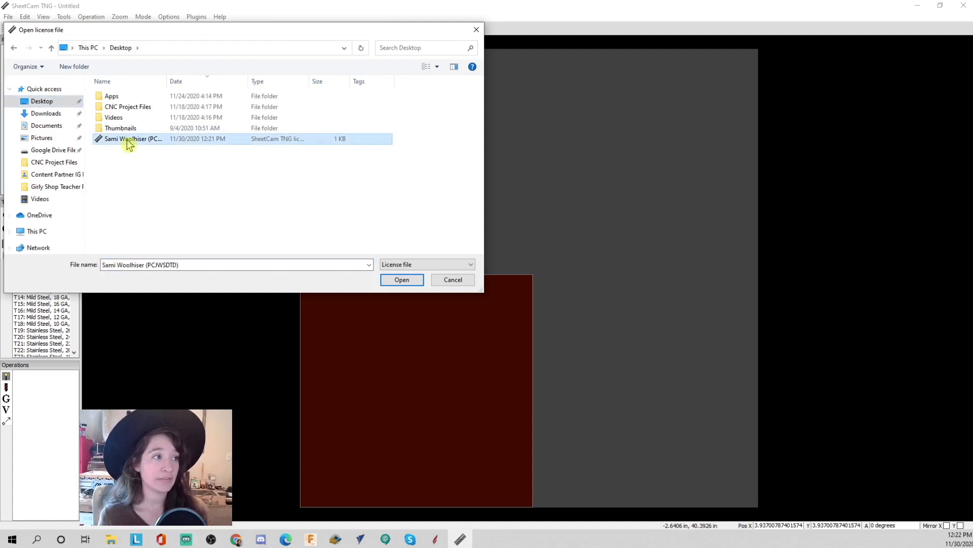
pyautogui.click(399, 280)
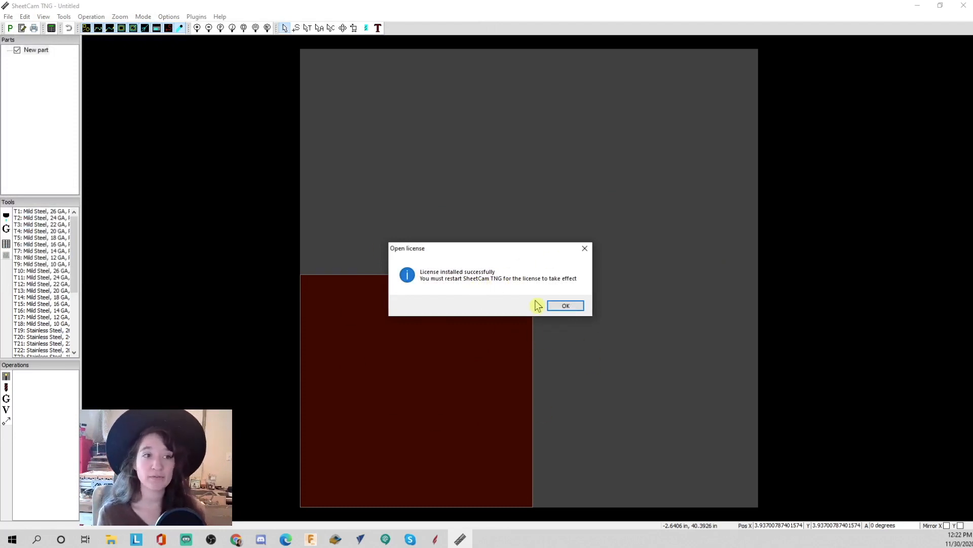
pyautogui.click(564, 307)
pyautogui.click(962, 6)
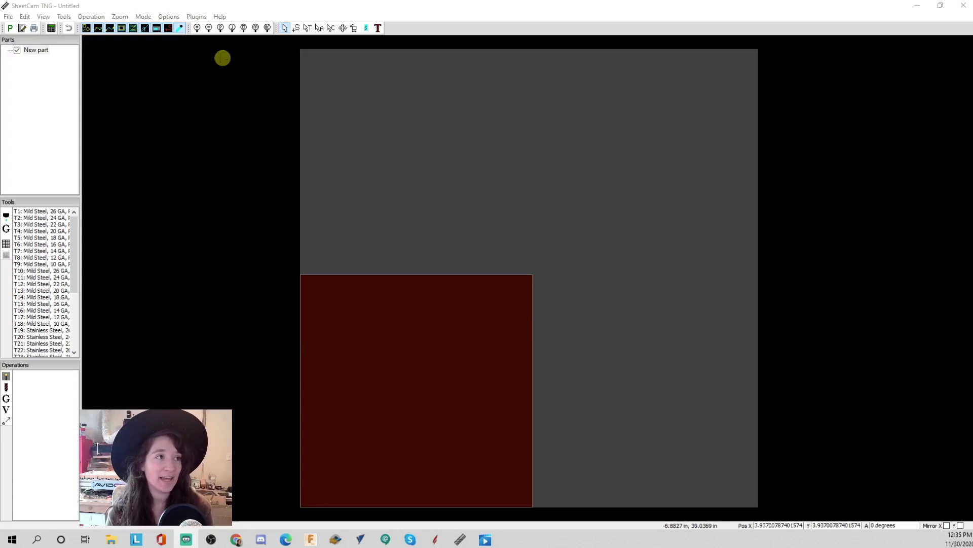
# - Start the setup wizard and proceed with inch units and the jet cutting machine type
pyautogui.click(220, 17)
pyautogui.click(243, 57)
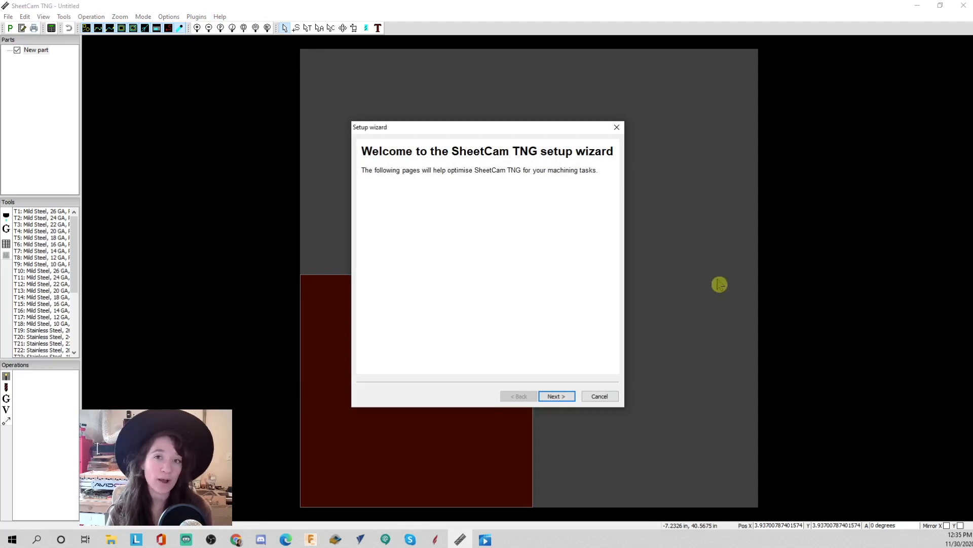
pyautogui.click(566, 399)
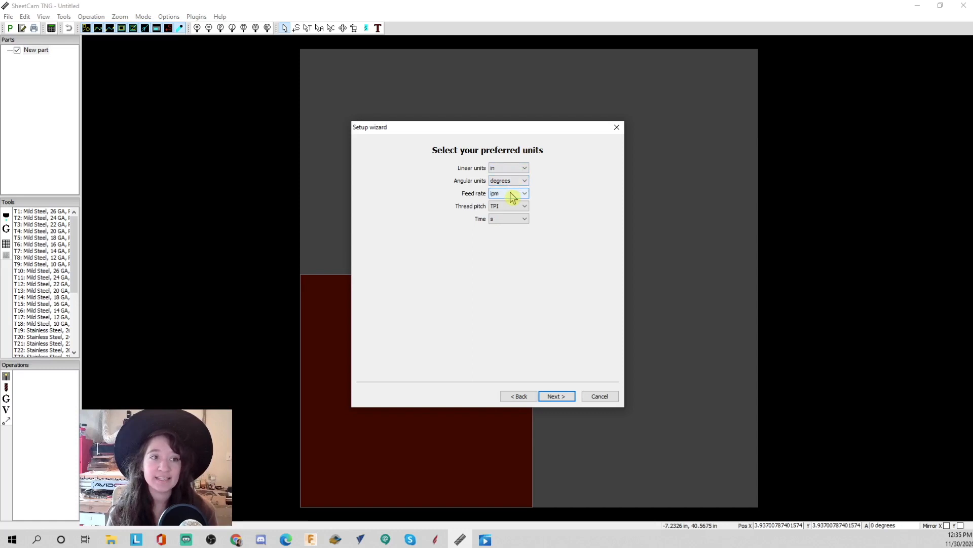
pyautogui.click(567, 398)
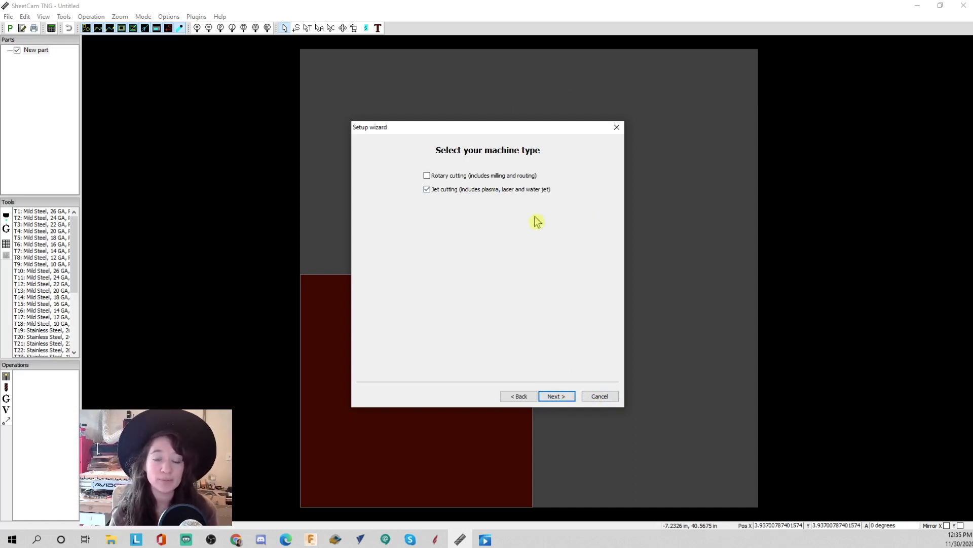
pyautogui.click(566, 399)
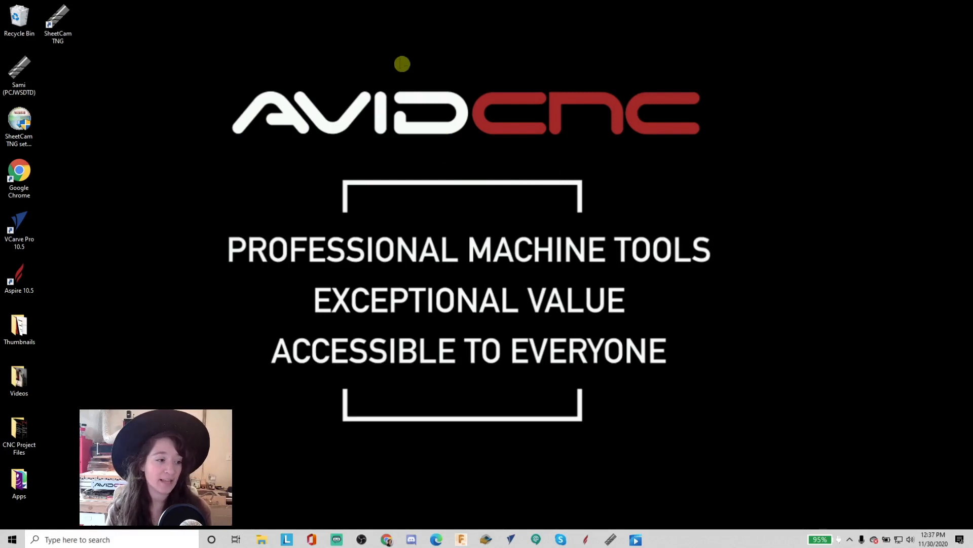
# - Create a new folder on the desktop named Plasma CNC Gcode
pyautogui.rightClick(404, 50)
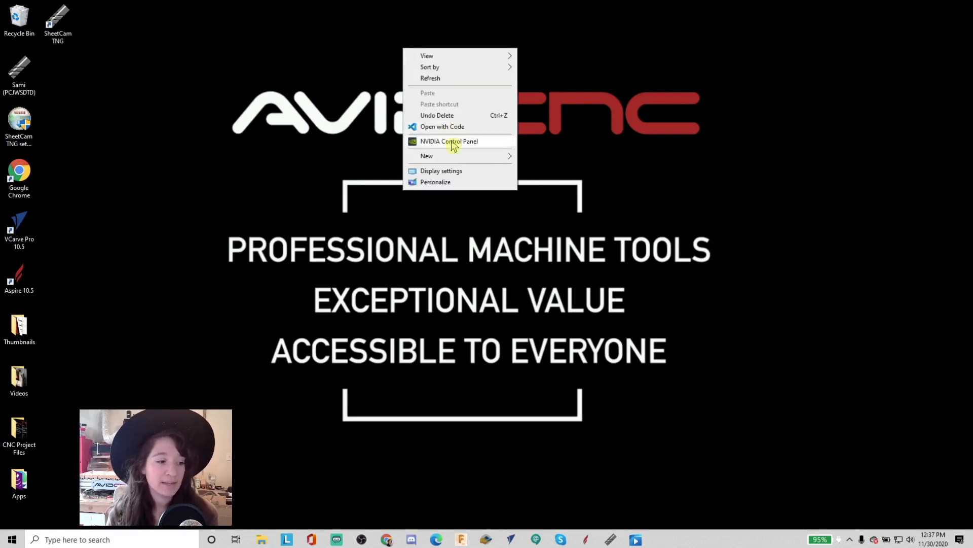
pyautogui.moveTo(479, 156)
pyautogui.click(541, 157)
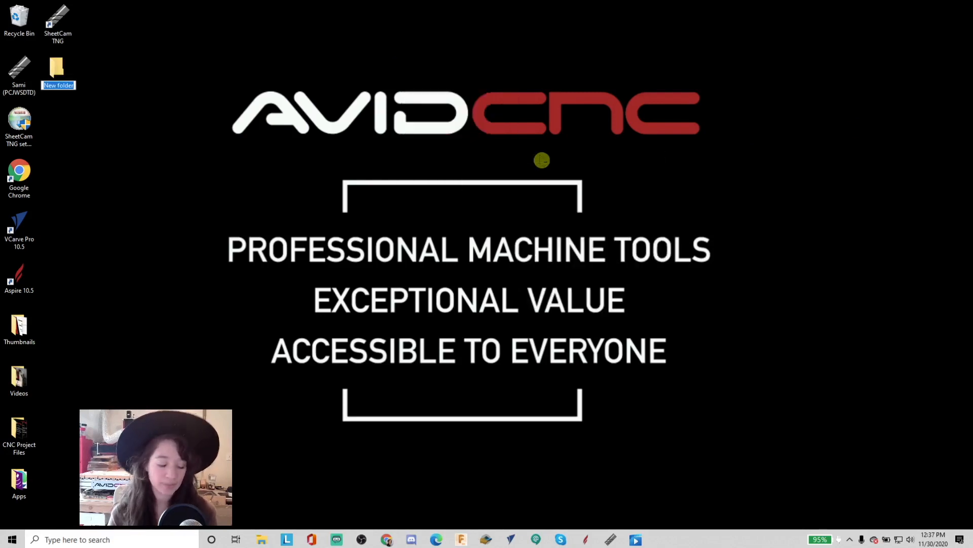
pyautogui.write('Plasma')
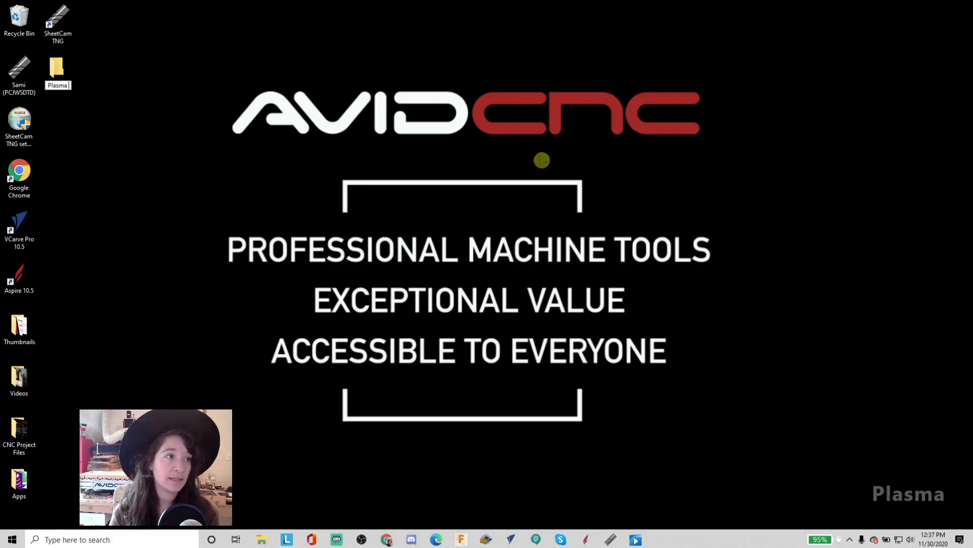
pyautogui.write(' CNC Gco')
pyautogui.press('BackSpace')
pyautogui.write('code')
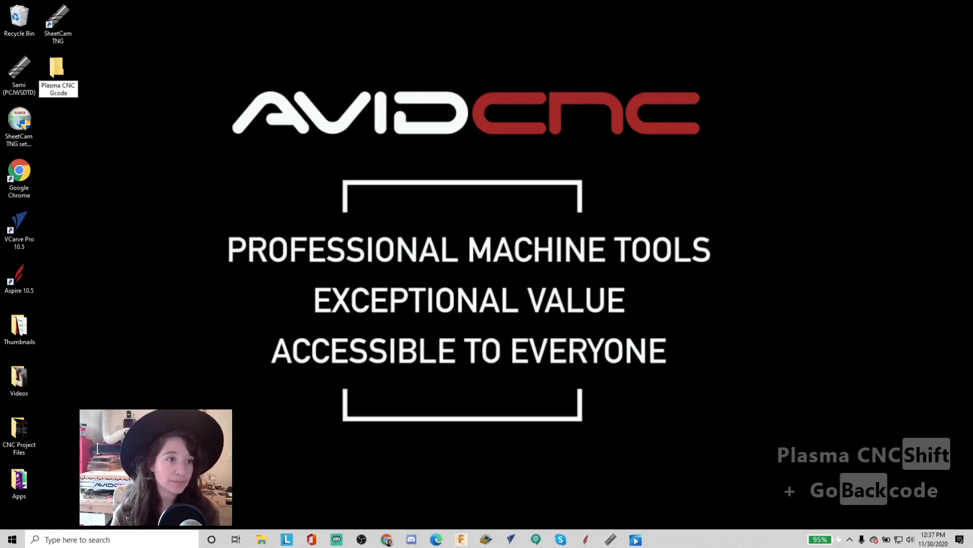
pyautogui.press('Return')
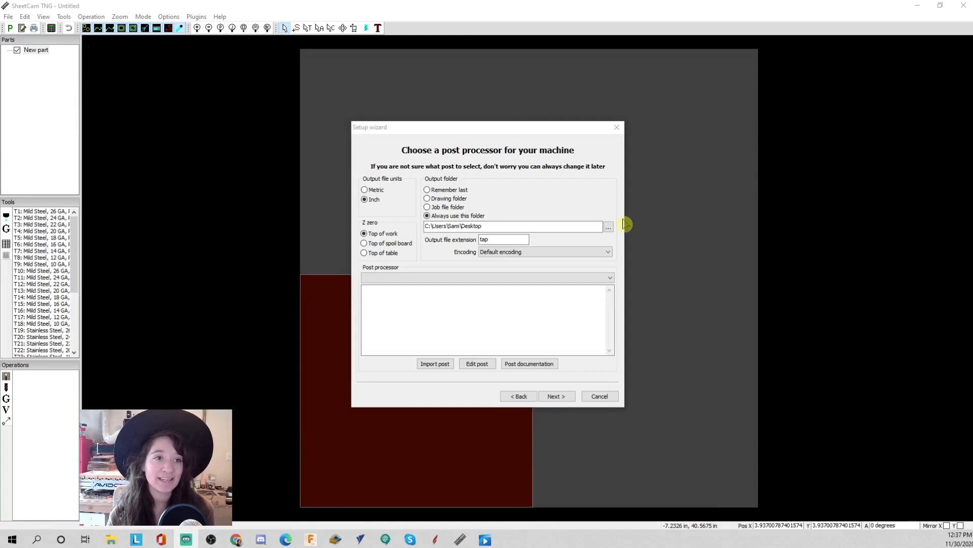
# - Set the output folder to the Plasma CNC Gcode folder on the Desktop and finish the setup wizard
pyautogui.click(609, 226)
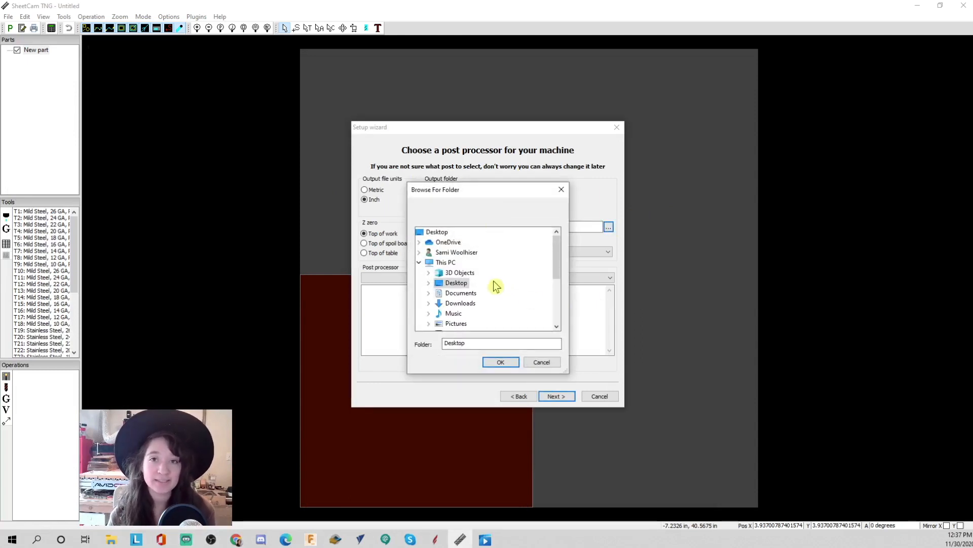
pyautogui.scroll(-1, 496, 286)
pyautogui.scroll(1, 492, 284)
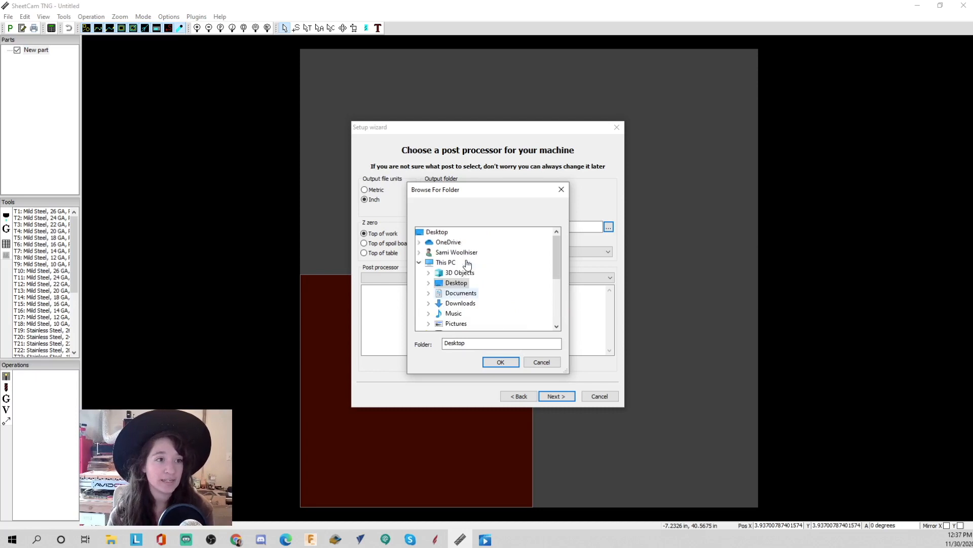
pyautogui.doubleClick(459, 283)
pyautogui.scroll(-2, 495, 300)
pyautogui.scroll(1, 476, 286)
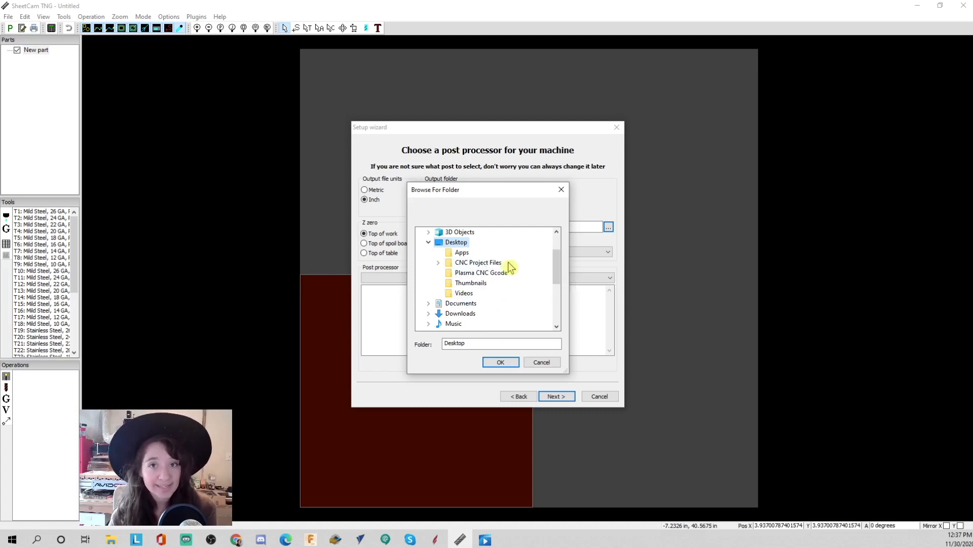
pyautogui.click(495, 274)
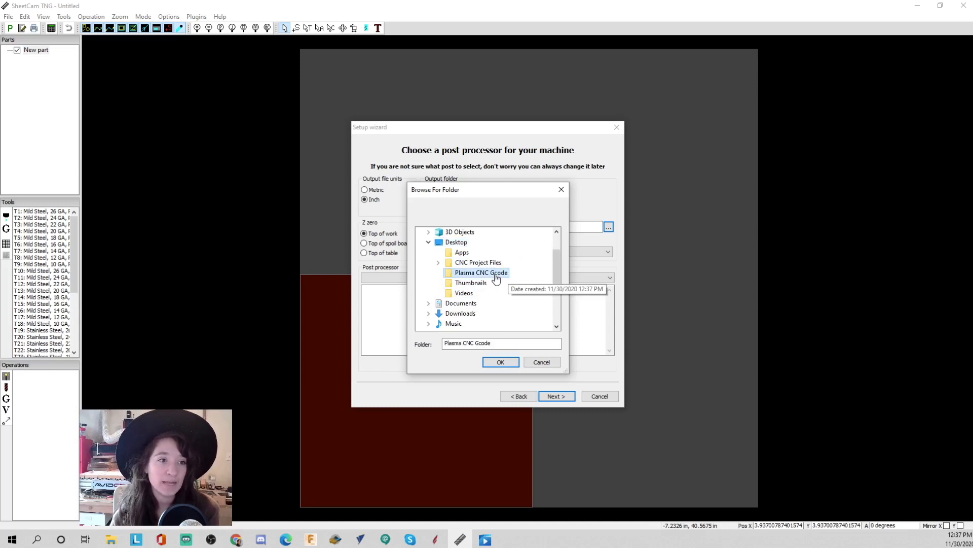
pyautogui.click(504, 364)
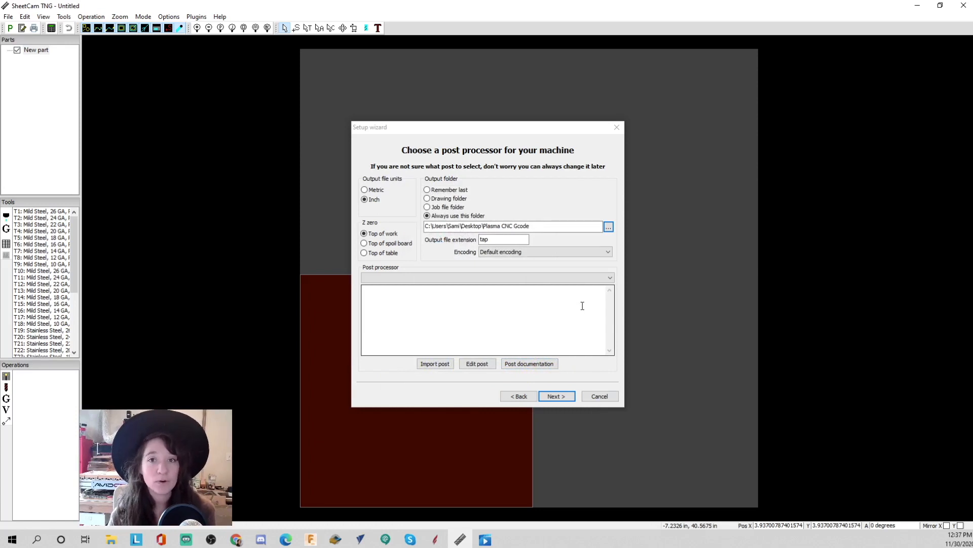
pyautogui.click(557, 396)
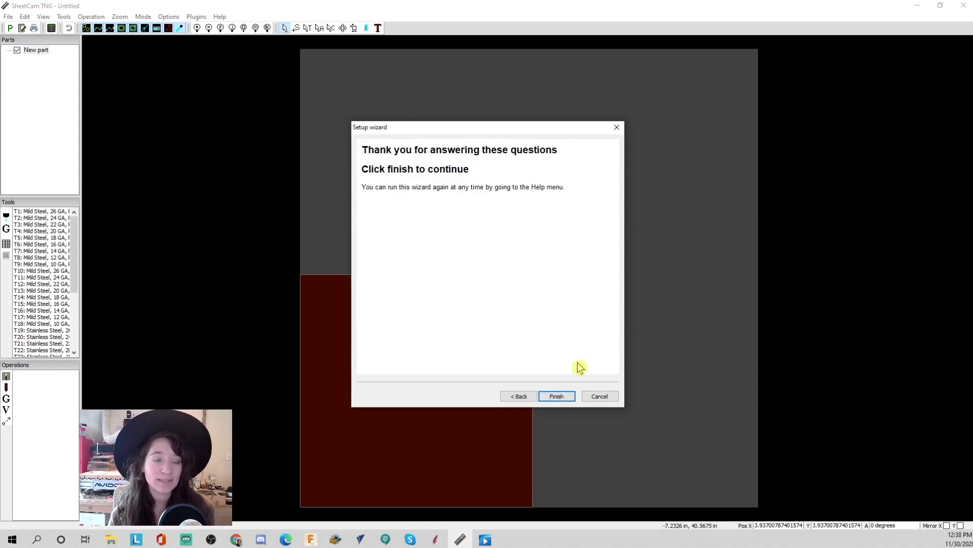
pyautogui.click(557, 397)
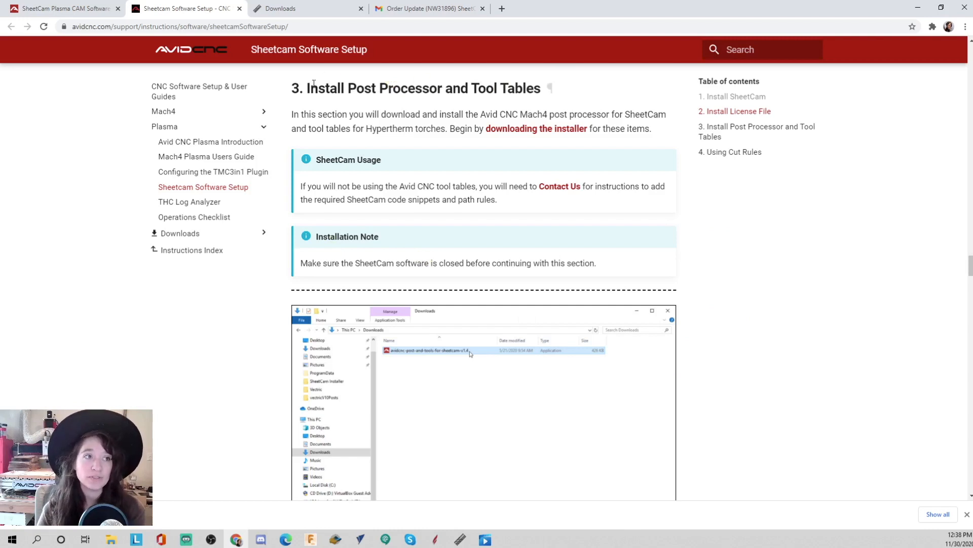
# - Download the Avid CNC post processor and tools installer for SheetCam and save it to the Desktop
pyautogui.click(544, 130)
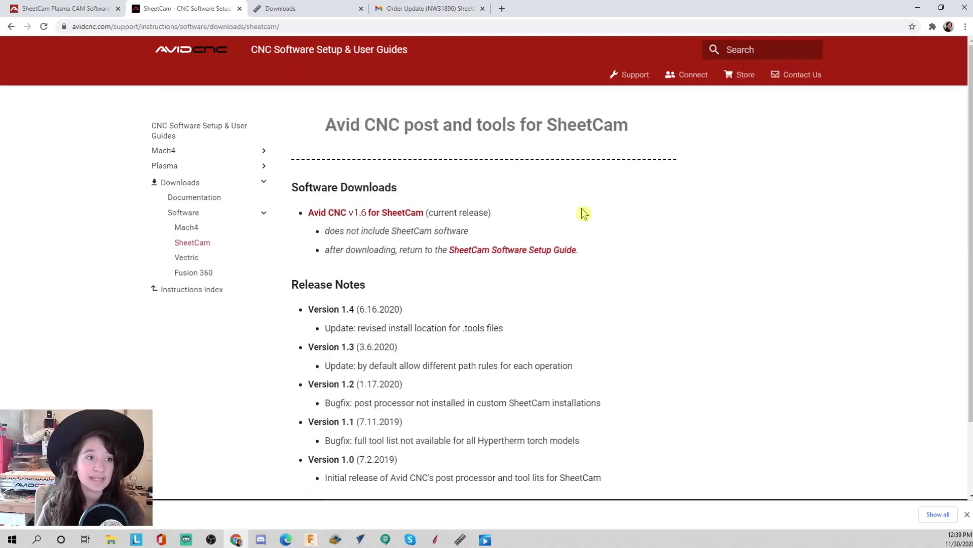
pyautogui.click(374, 212)
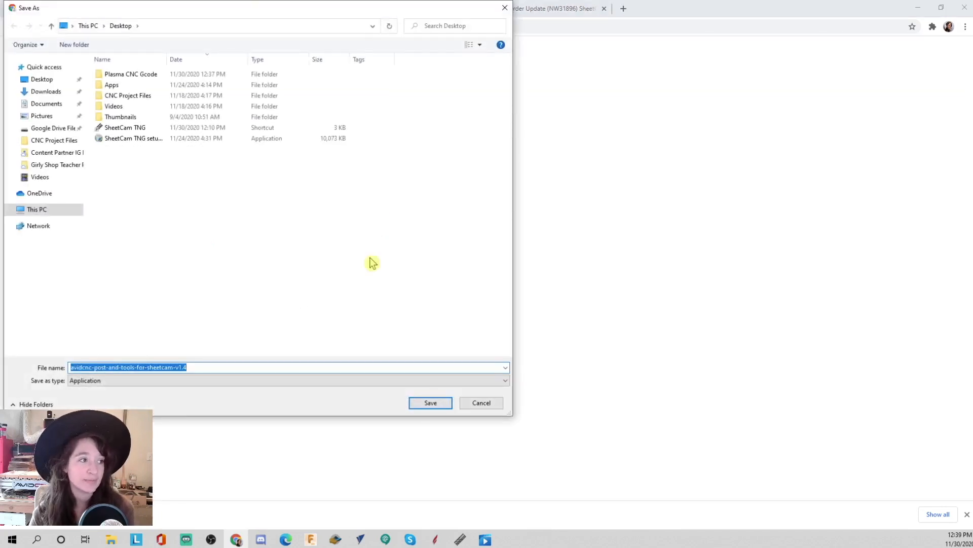
pyautogui.click(429, 404)
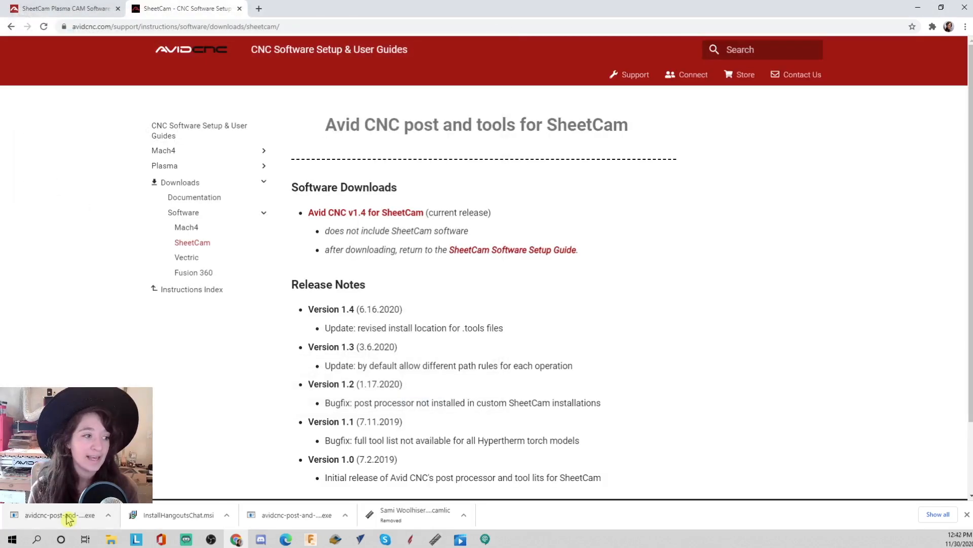
# - Run the downloaded Avid CNC post and tools installer, allowing it past the security prompts, and complete the installation
pyautogui.click(68, 515)
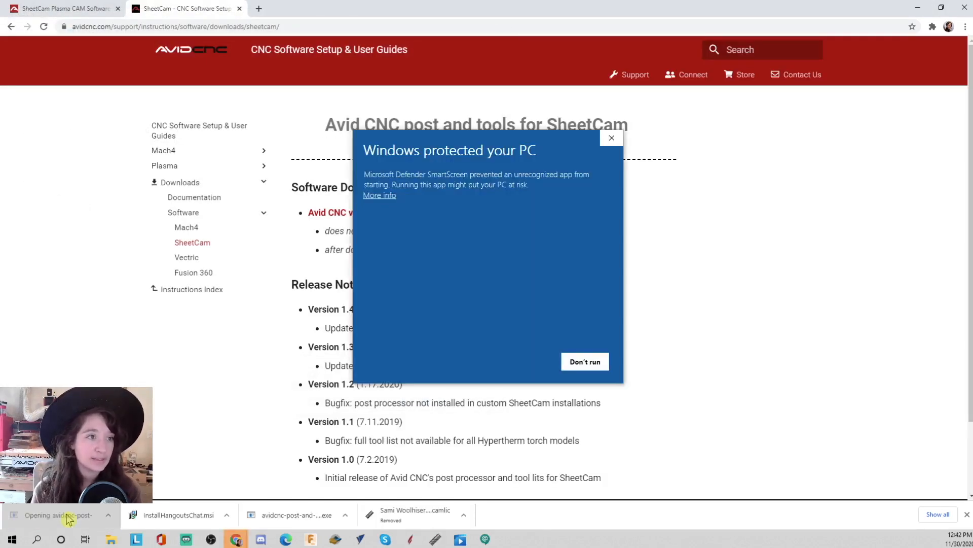
pyautogui.click(920, 9)
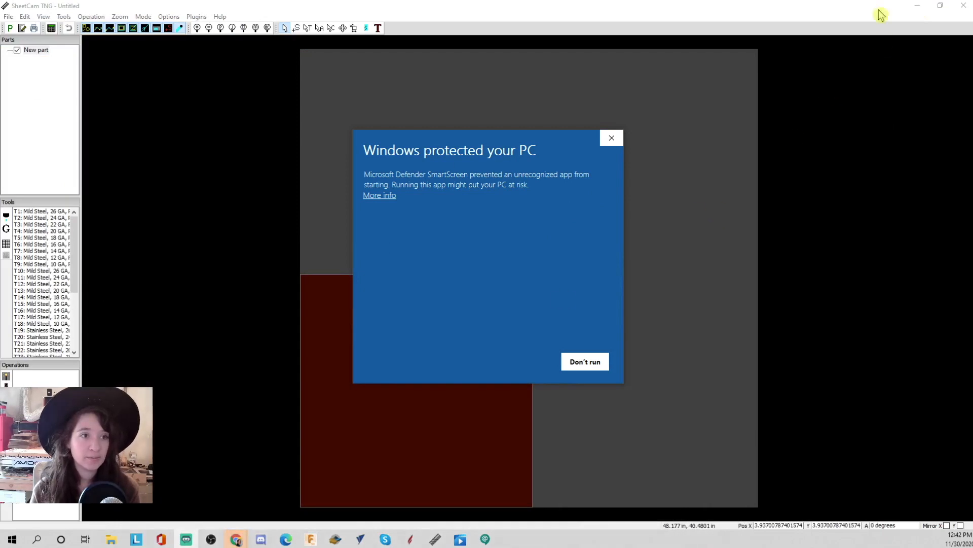
pyautogui.click(917, 6)
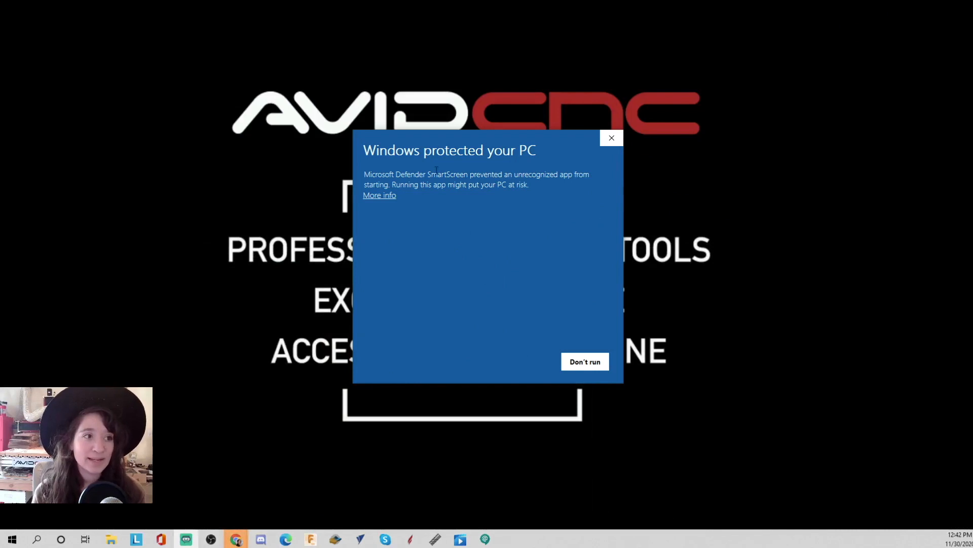
pyautogui.click(389, 196)
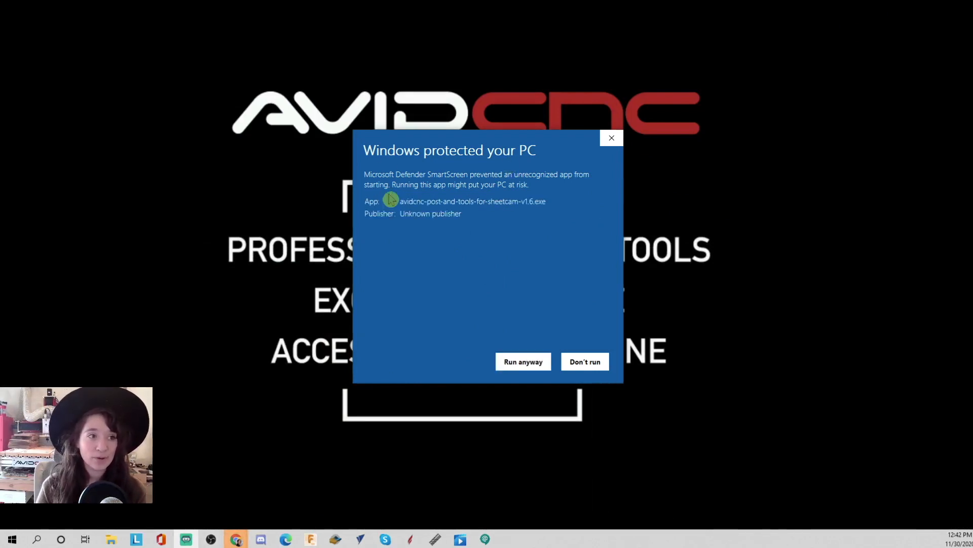
pyautogui.click(520, 363)
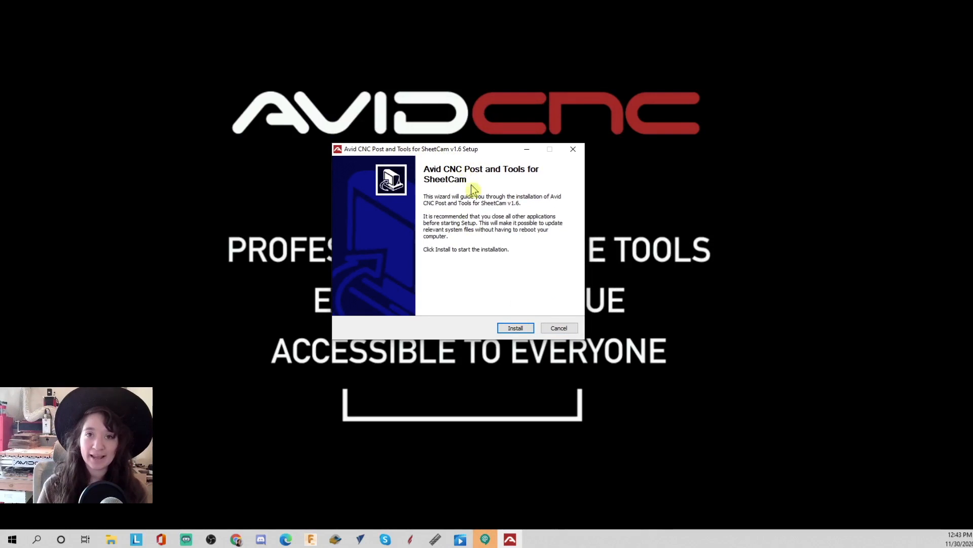
pyautogui.click(513, 327)
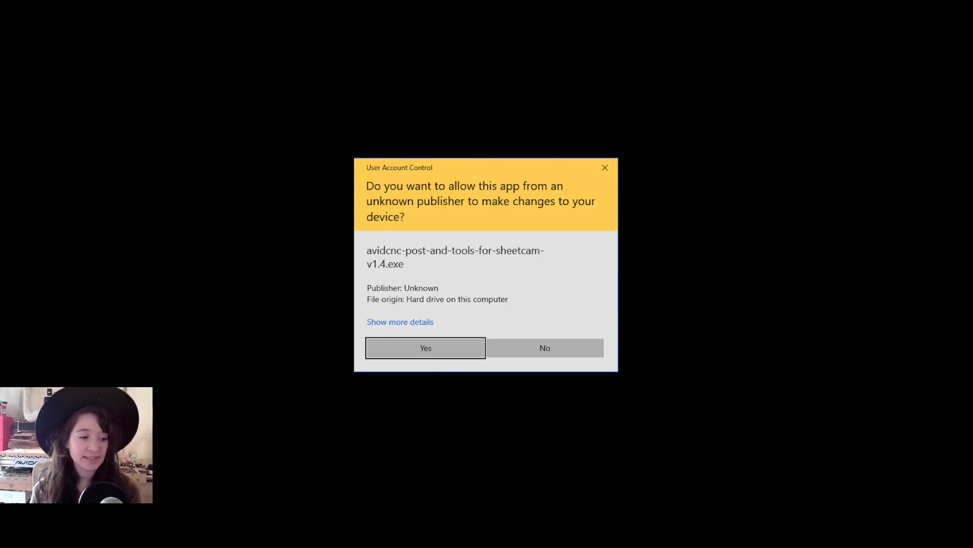
pyautogui.press('Return')
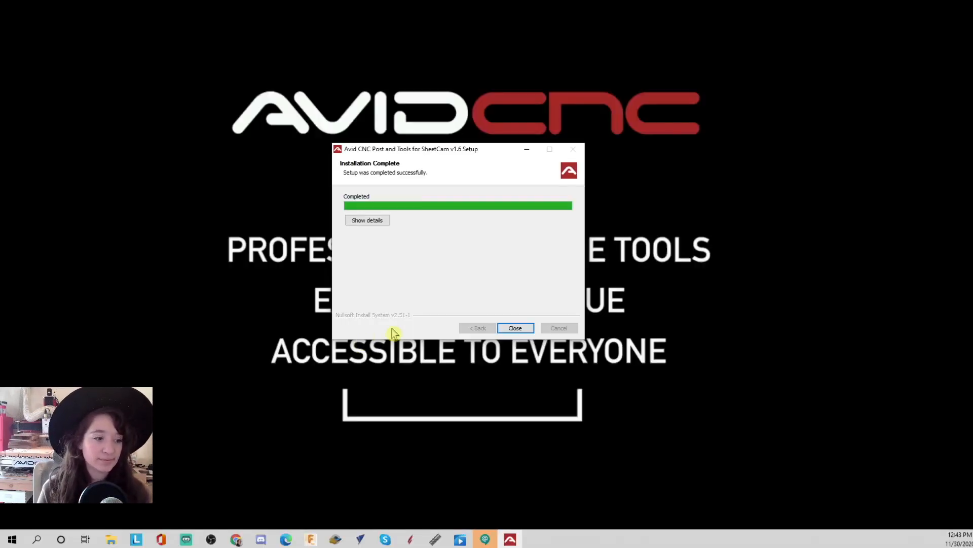
pyautogui.click(521, 328)
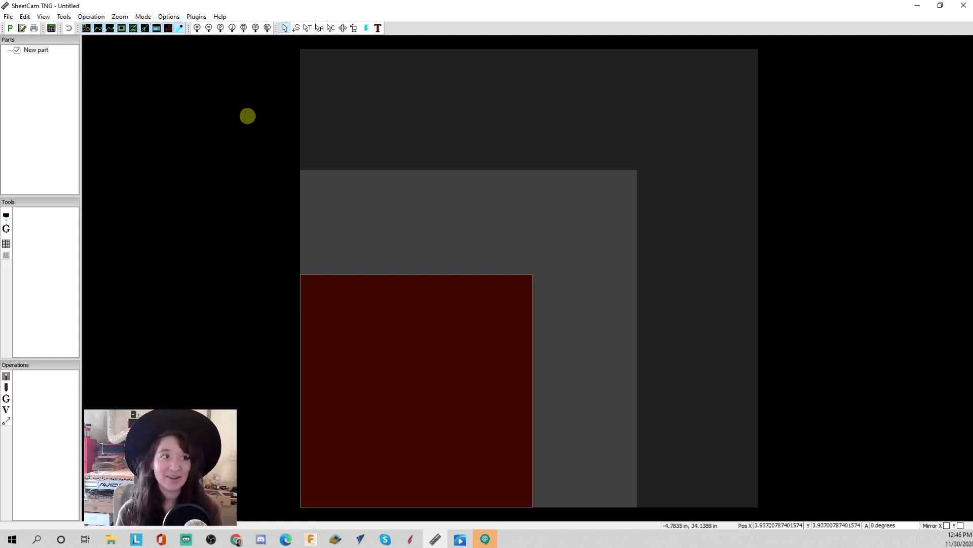
# - Open the machine options and set the post's custom options: distance between references 0 in and touchoff 0 for ohmic
pyautogui.click(169, 19)
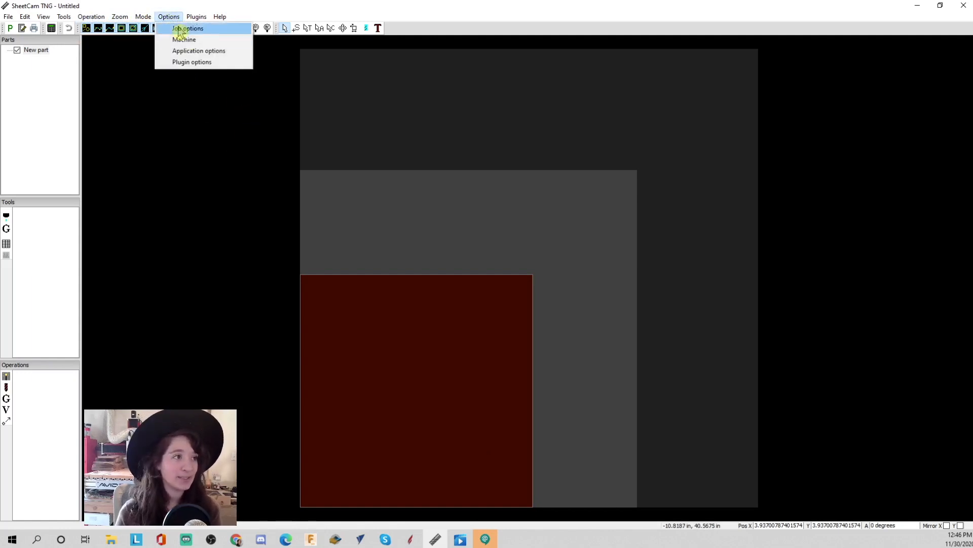
pyautogui.click(202, 41)
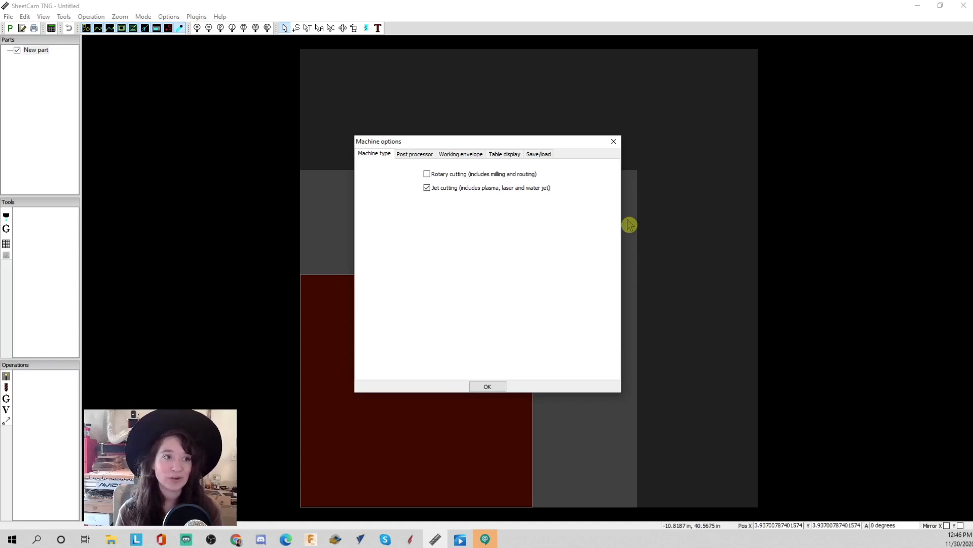
pyautogui.click(415, 155)
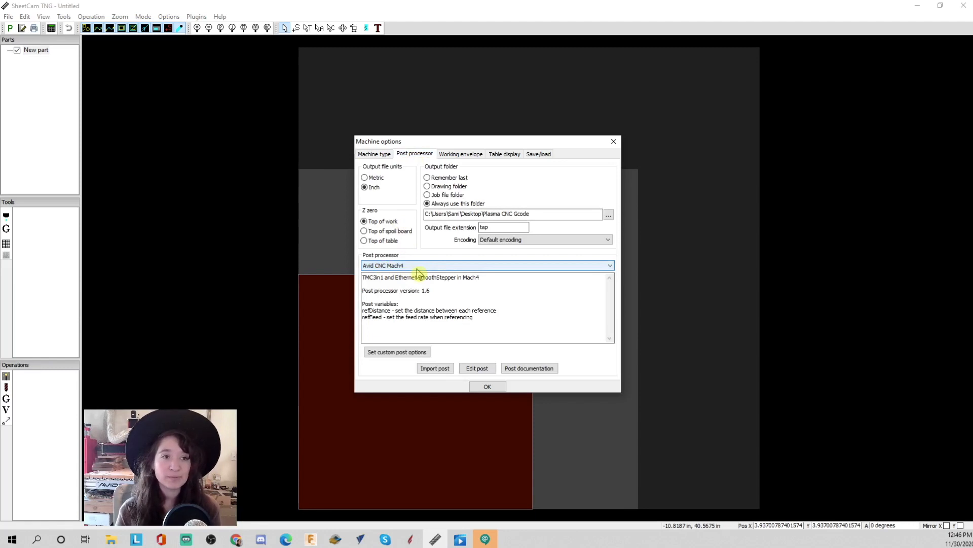
pyautogui.click(412, 353)
pyautogui.moveTo(461, 232); pyautogui.dragTo(691, 218)
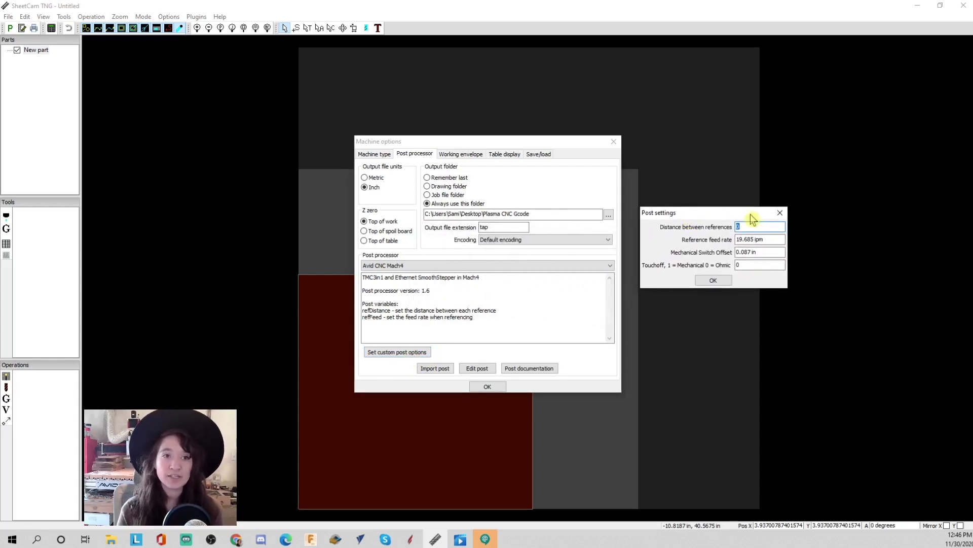
pyautogui.click(743, 227)
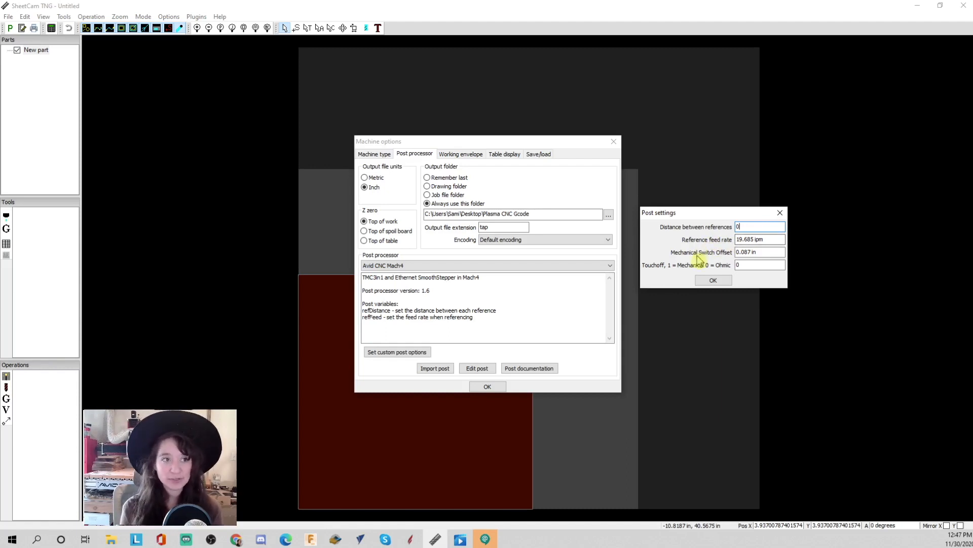
pyautogui.click(758, 253)
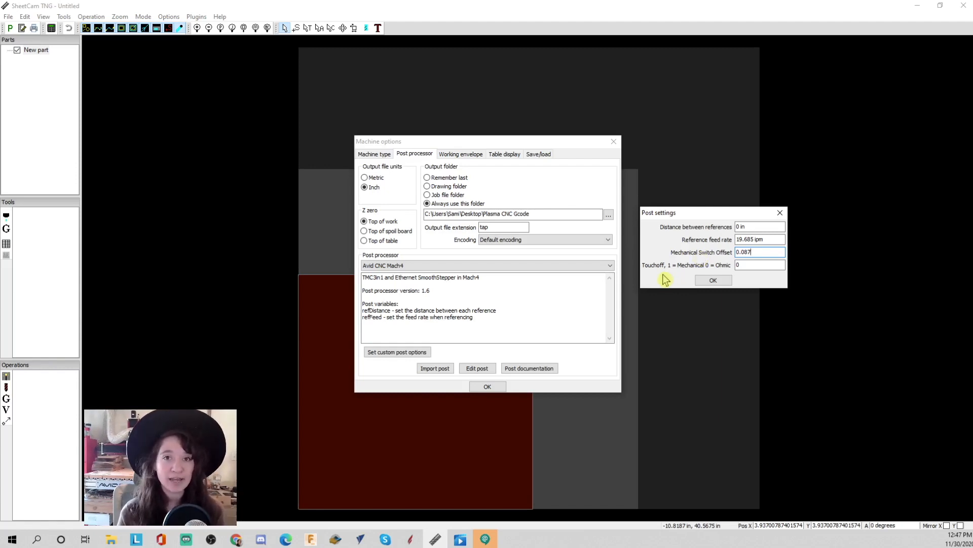
pyautogui.click(739, 264)
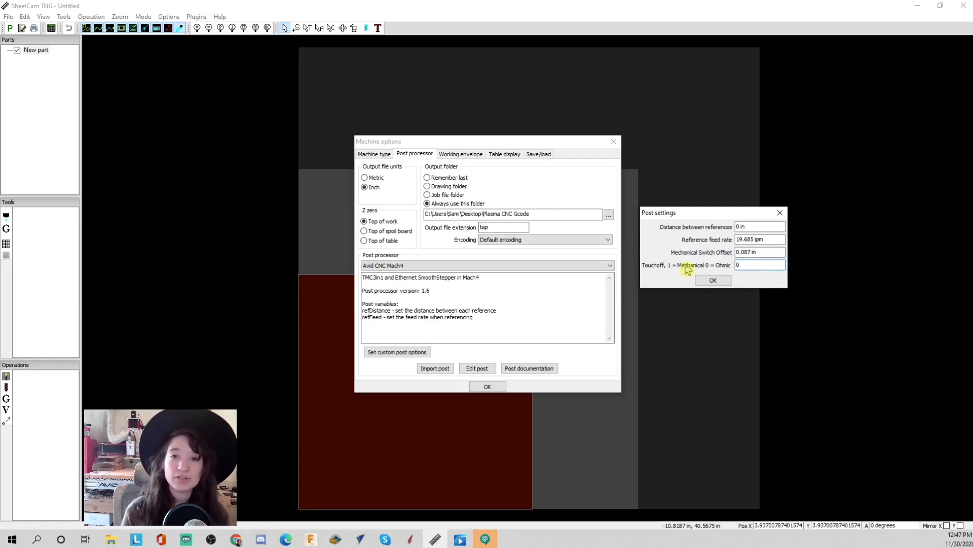
pyautogui.doubleClick(747, 265)
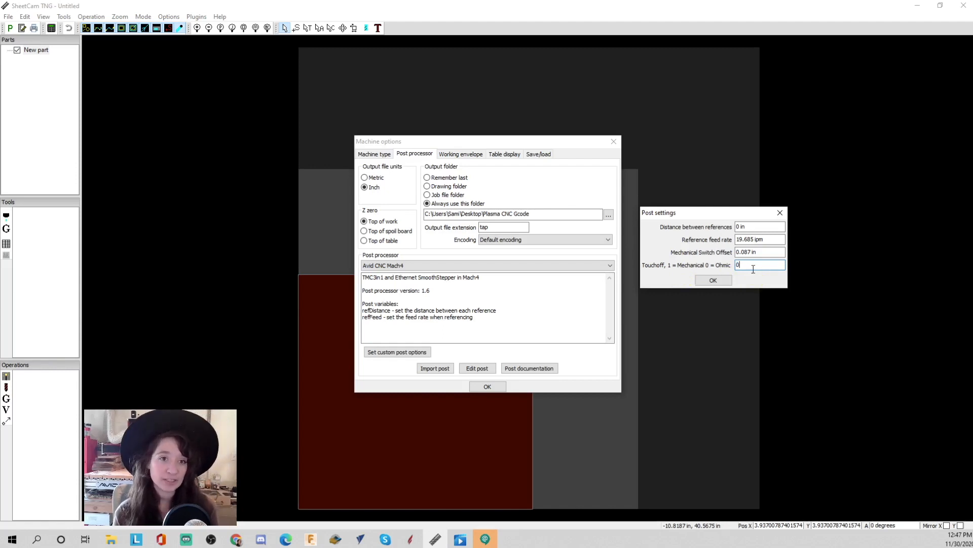
pyautogui.click(713, 280)
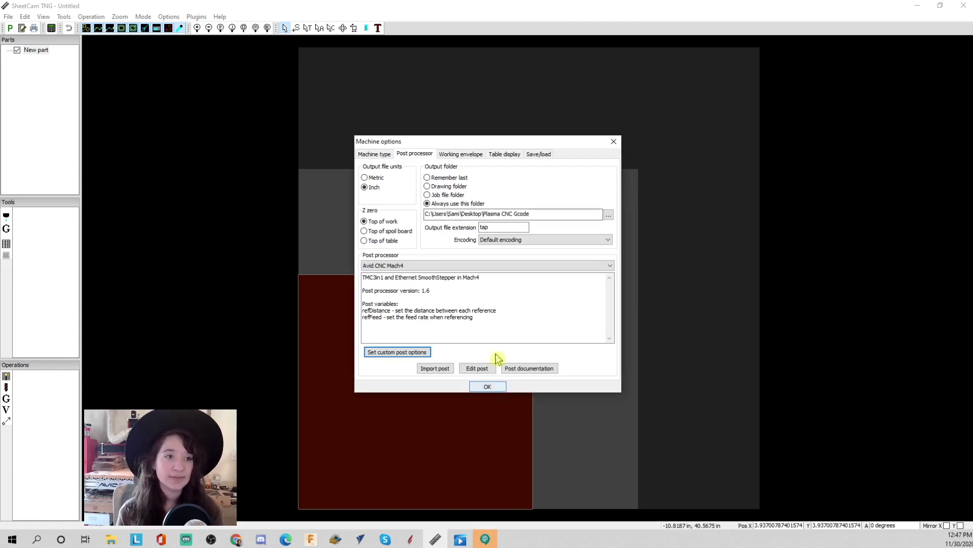
# - Set the working envelope size to 48.5 in for both X and Y and close the machine options
pyautogui.click(469, 157)
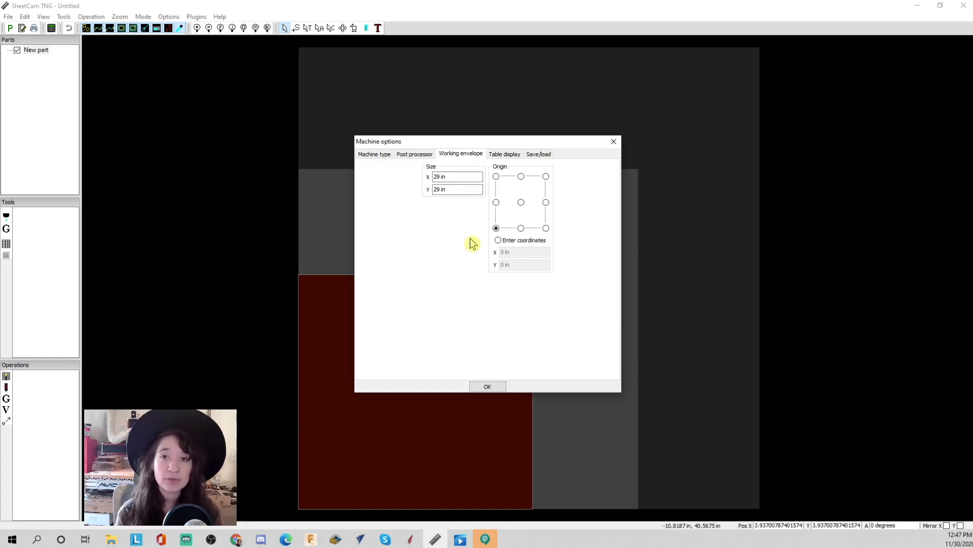
pyautogui.click(463, 177)
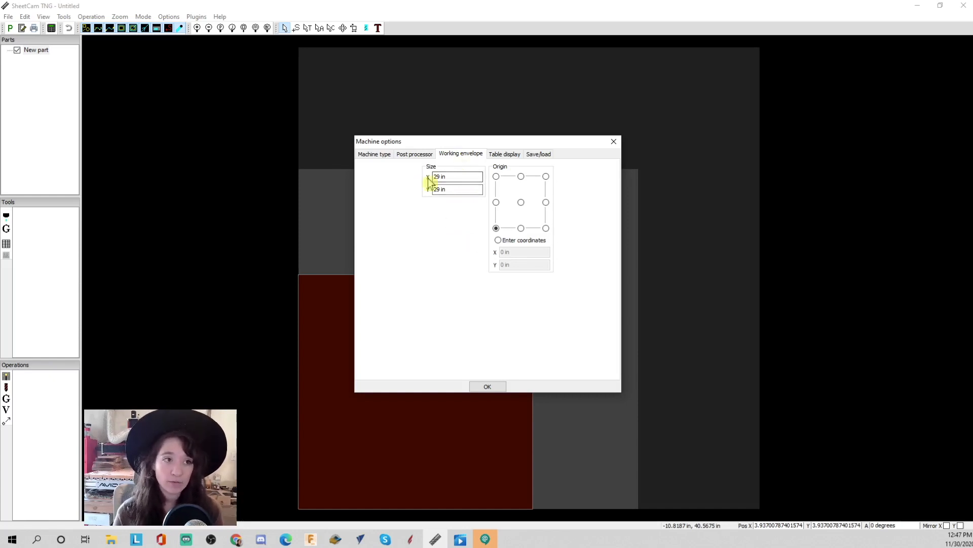
pyautogui.write('48')
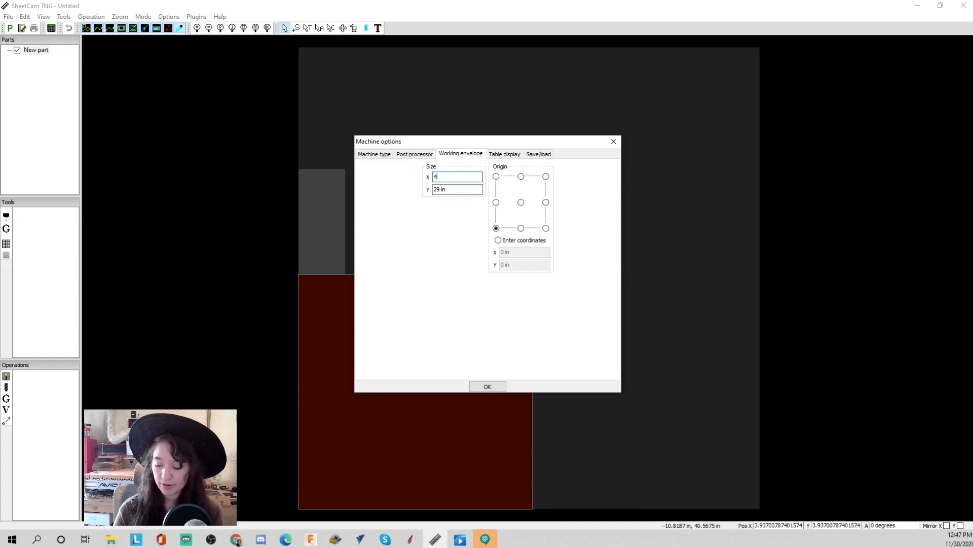
pyautogui.click(463, 190)
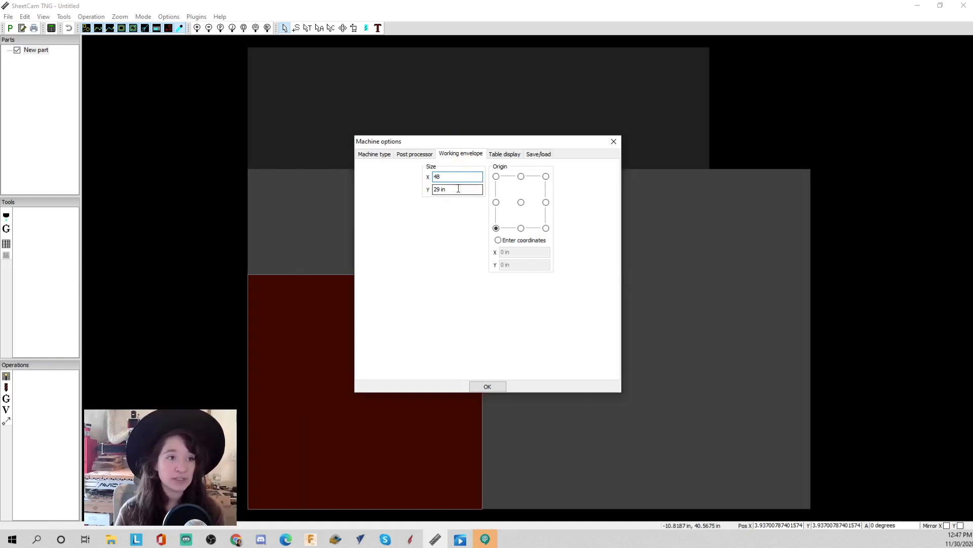
pyautogui.write('48')
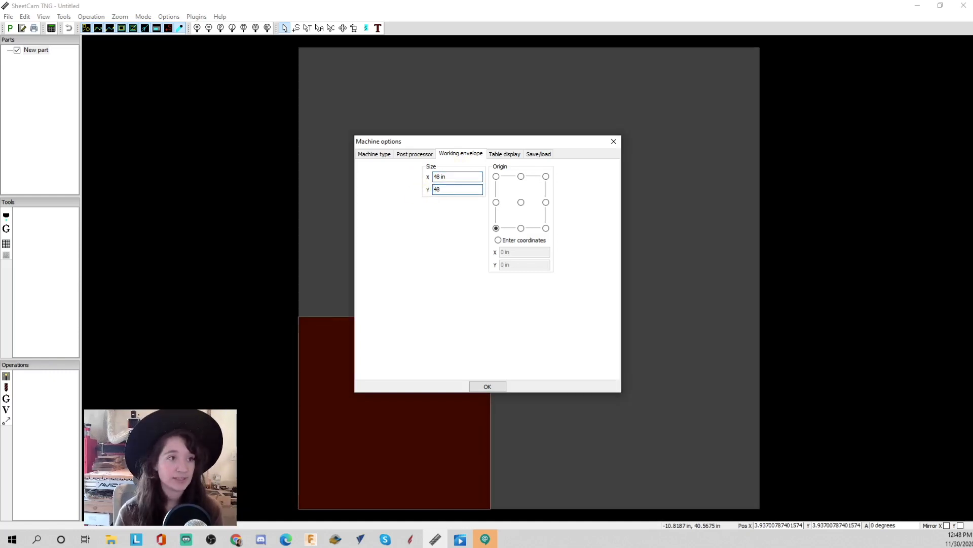
pyautogui.click(439, 177)
pyautogui.write('48')
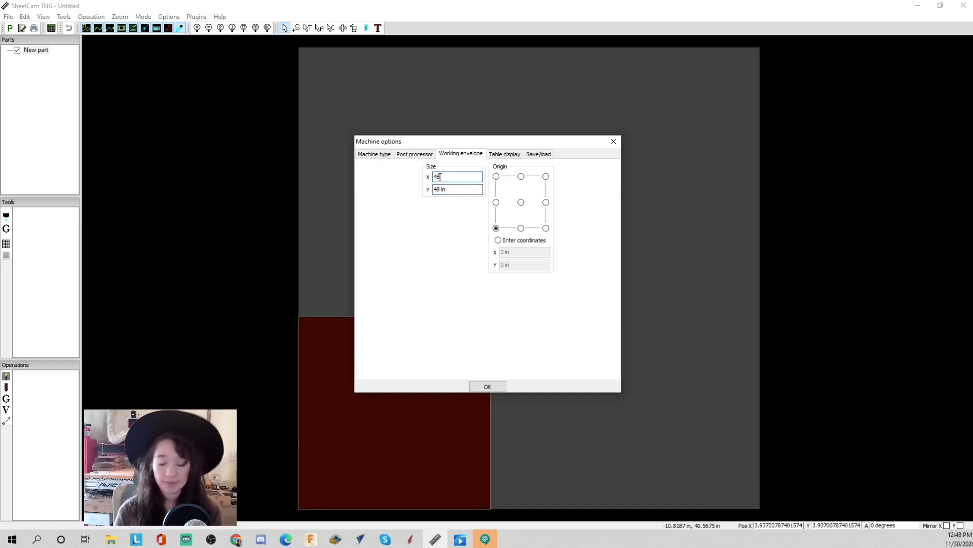
pyautogui.write('.5')
pyautogui.click(447, 189)
pyautogui.write('48.5')
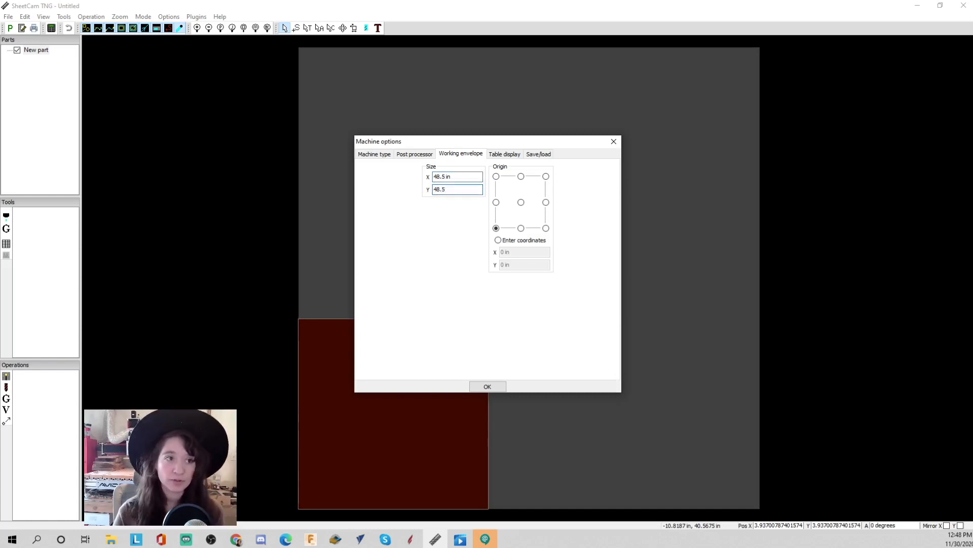
pyautogui.click(487, 387)
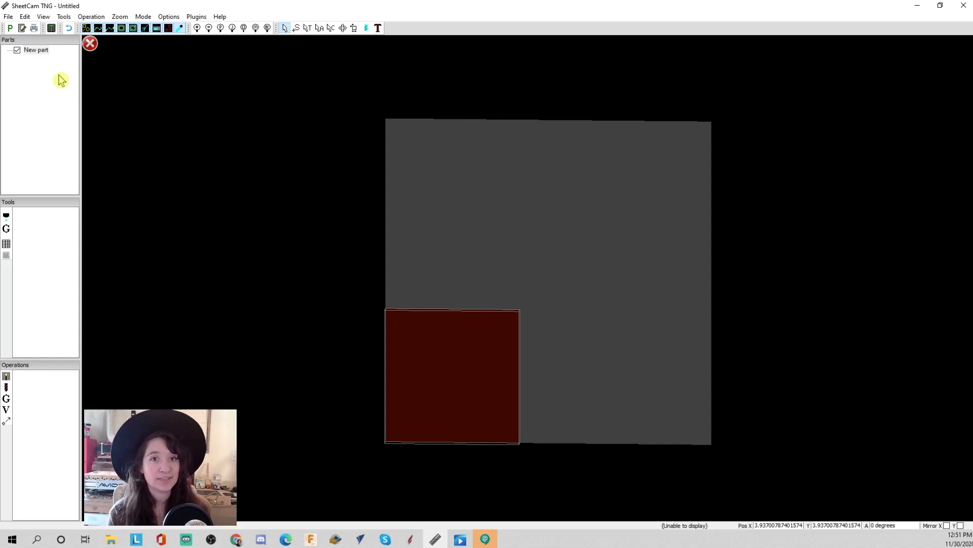
# - Open the toolset AvidCNC English, Powermax45 XP, Shielded.tools from the PlasmaTools Powermax45 XP folder
pyautogui.click(8, 18)
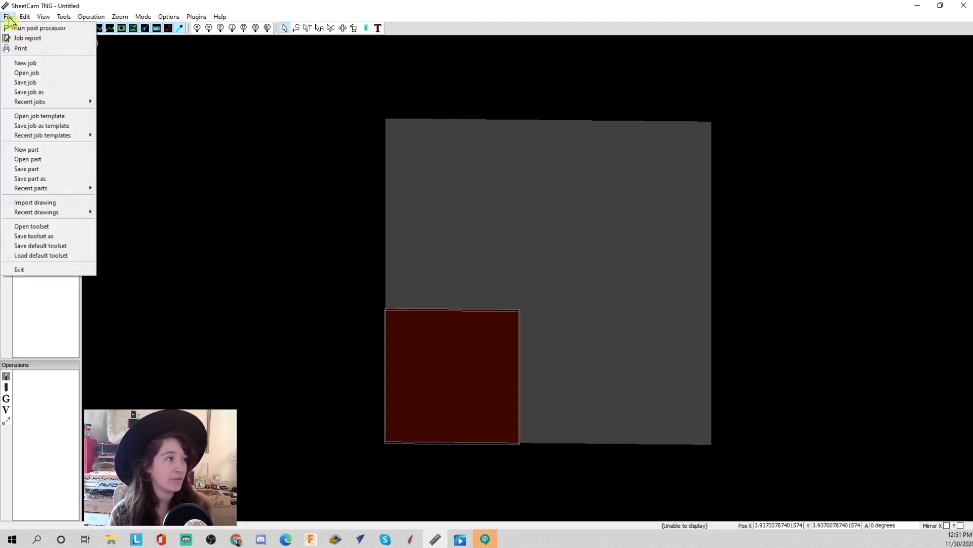
pyautogui.click(53, 228)
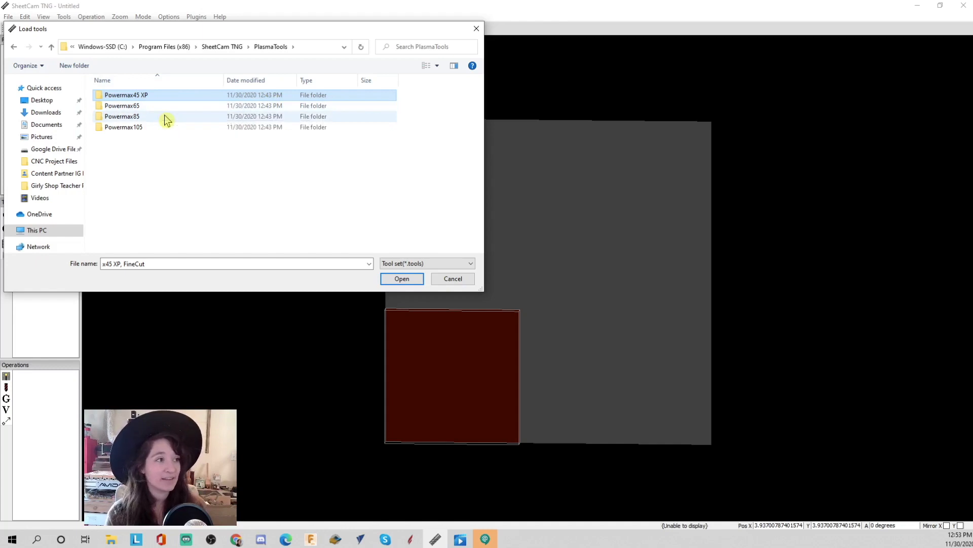
pyautogui.doubleClick(133, 96)
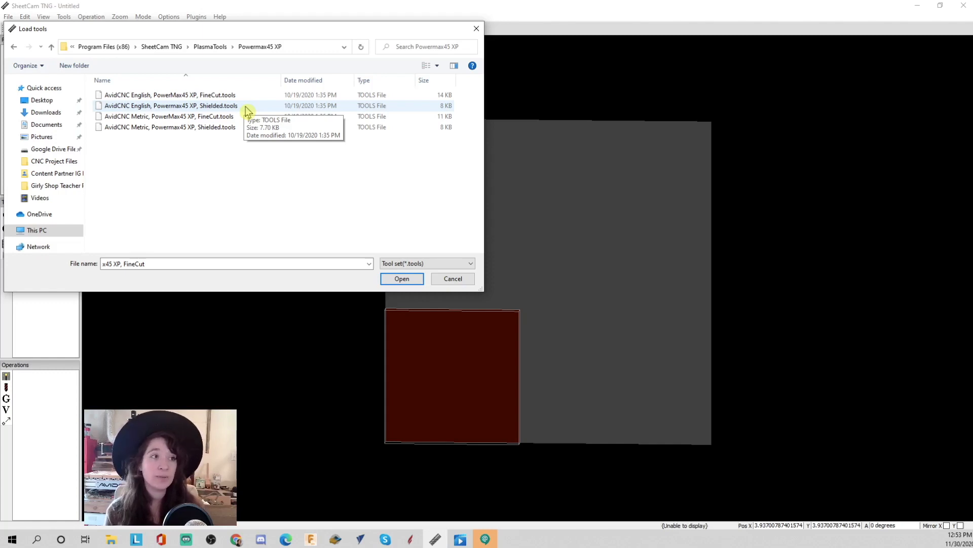
pyautogui.click(208, 107)
pyautogui.click(393, 279)
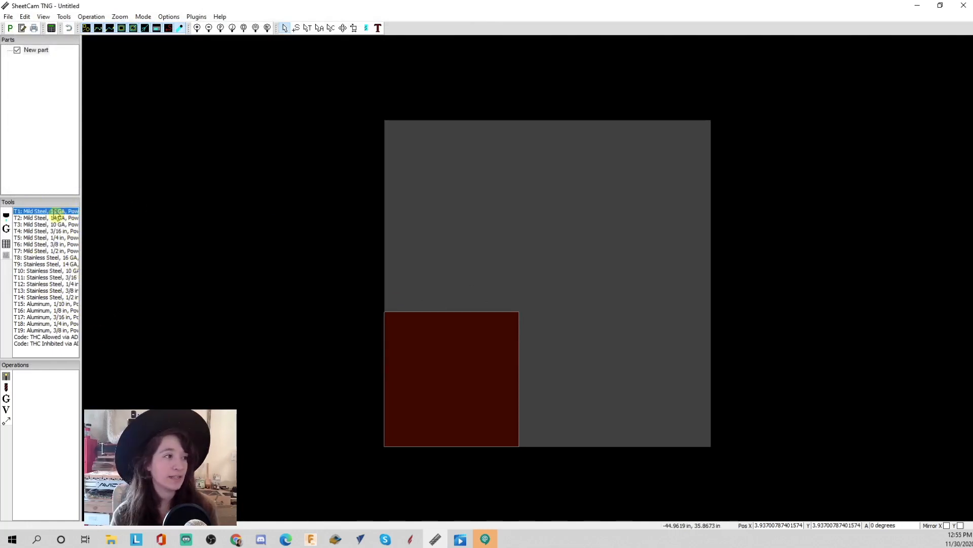
# - Inspect the first mild steel tool's cut settings, including the target tip volts, and close the tool
pyautogui.doubleClick(57, 212)
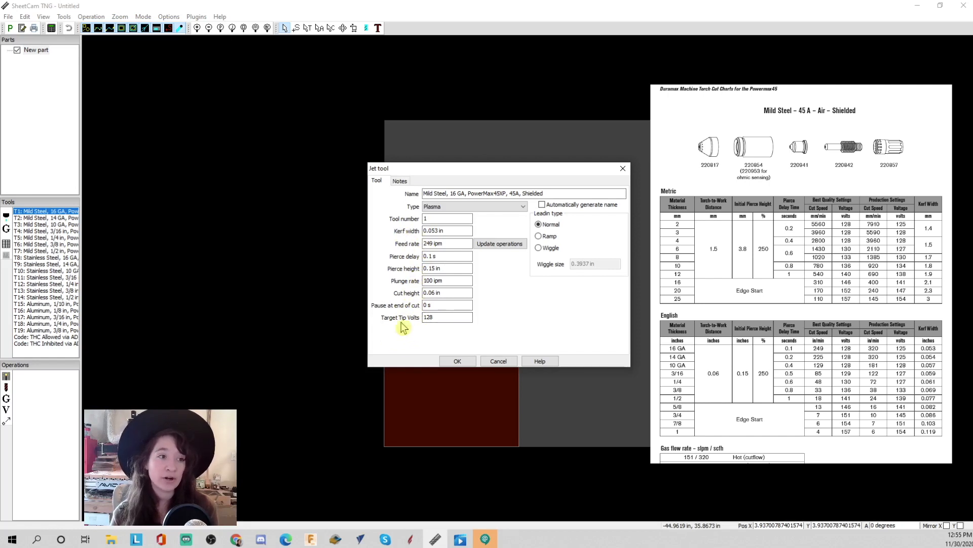
pyautogui.doubleClick(440, 318)
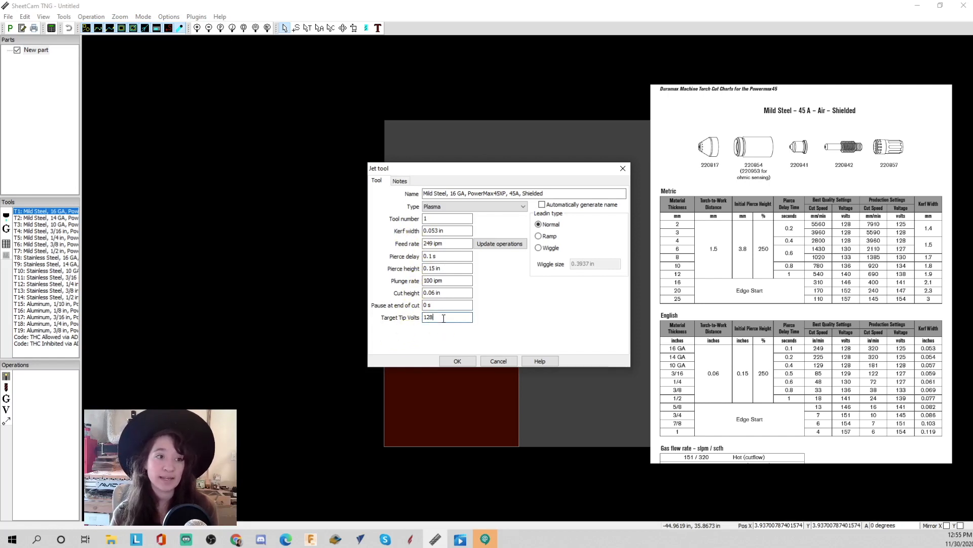
pyautogui.click(470, 318)
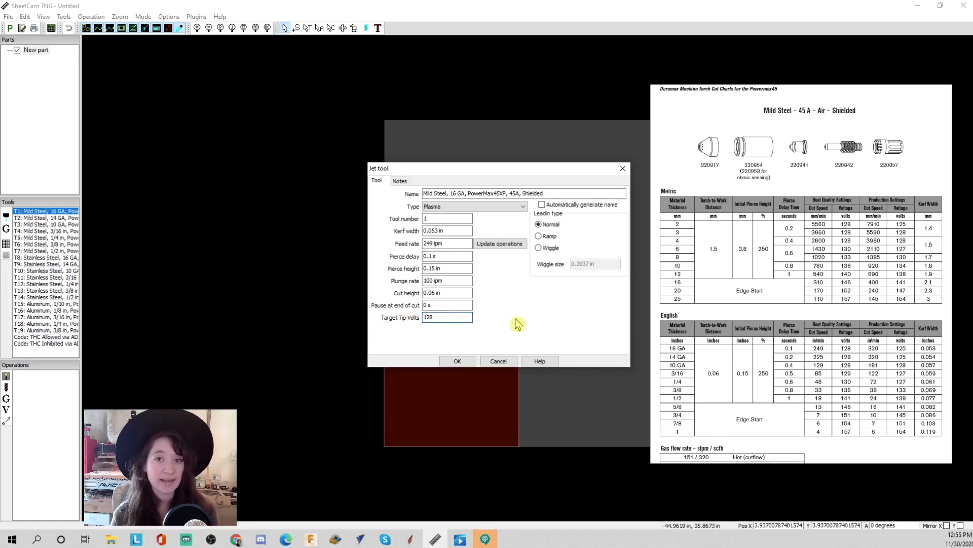
pyautogui.click(457, 361)
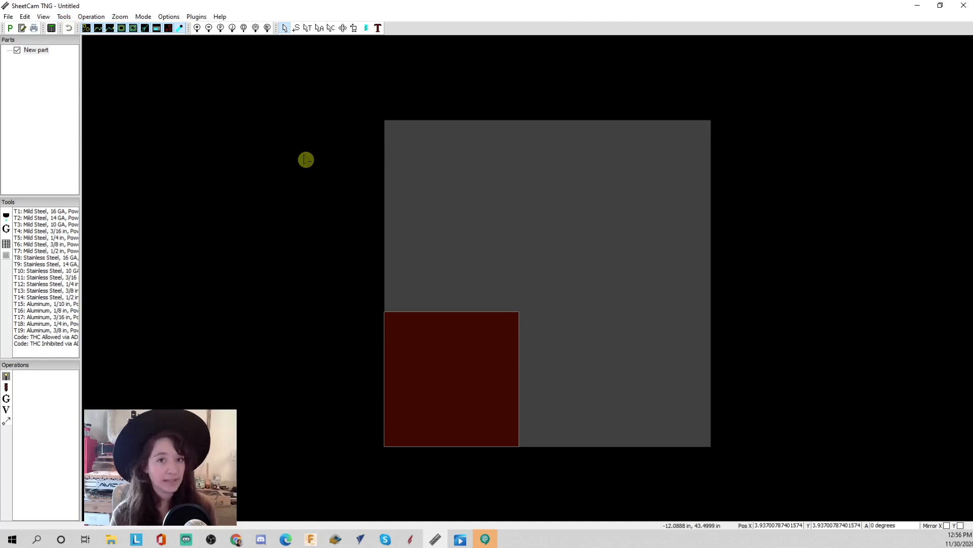
# - Review the cutting path rules and the always-applied Default rule set, opening individual rules without changing them
pyautogui.click(64, 18)
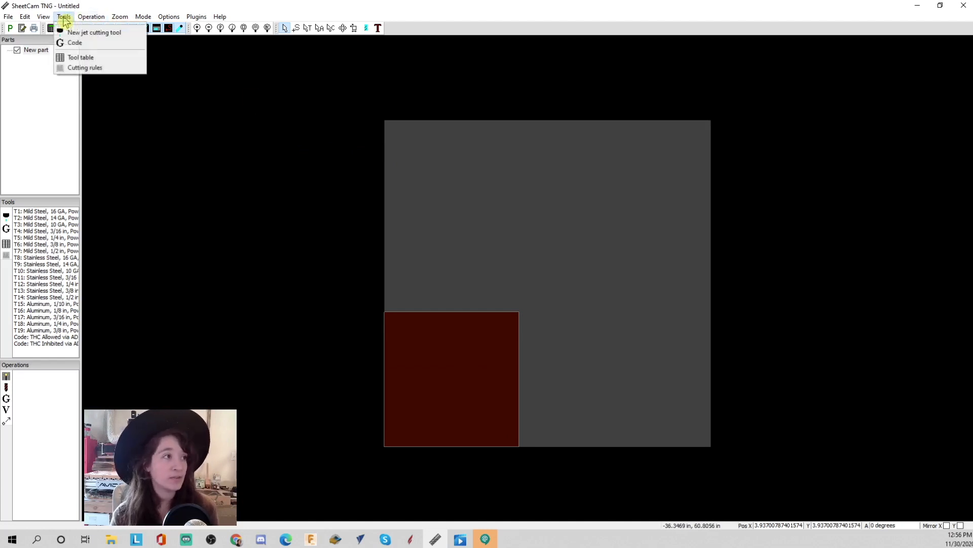
pyautogui.click(71, 68)
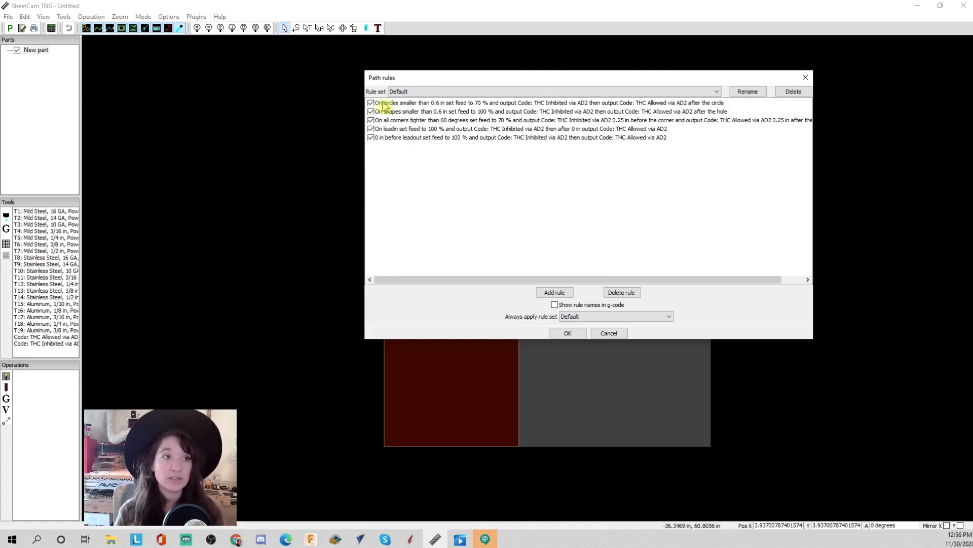
pyautogui.click(372, 104)
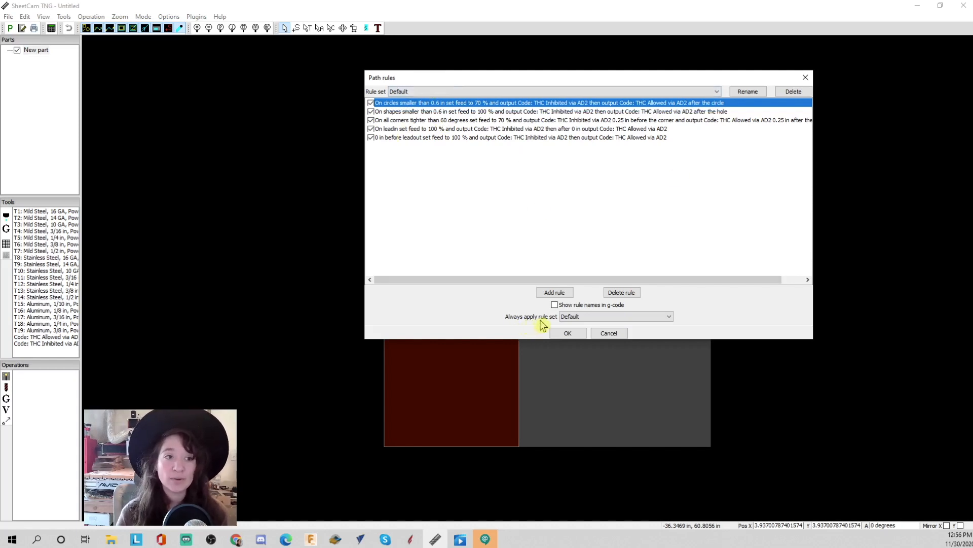
pyautogui.click(601, 318)
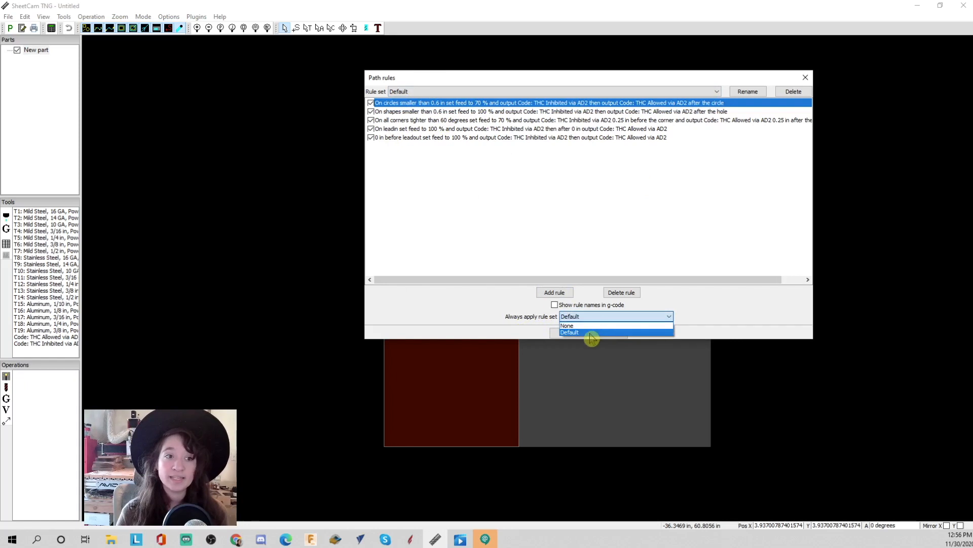
pyautogui.click(591, 332)
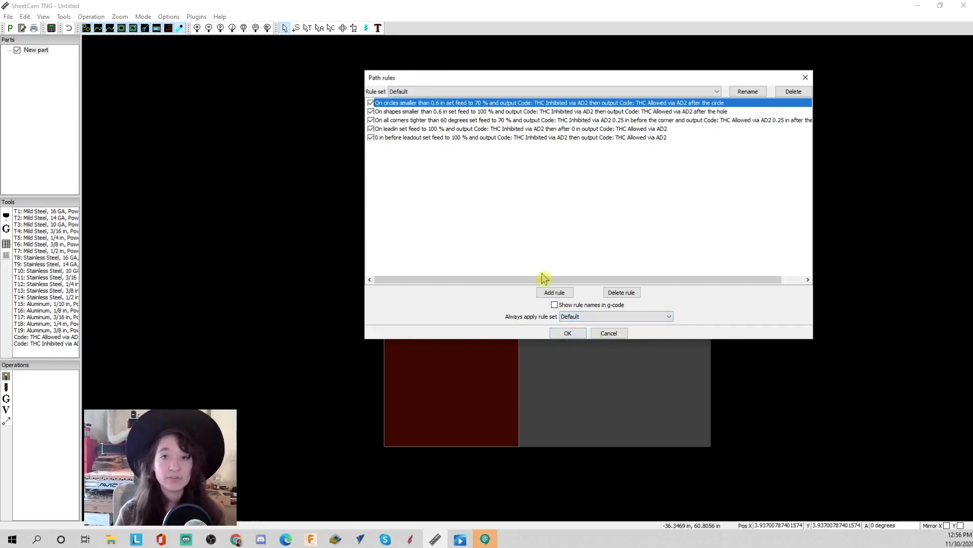
pyautogui.click(542, 138)
pyautogui.doubleClick(543, 138)
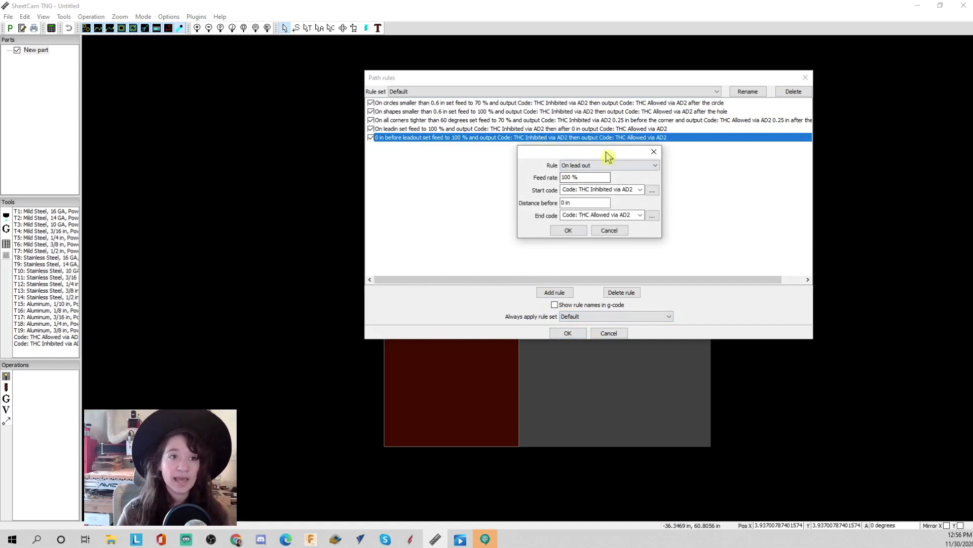
pyautogui.click(572, 231)
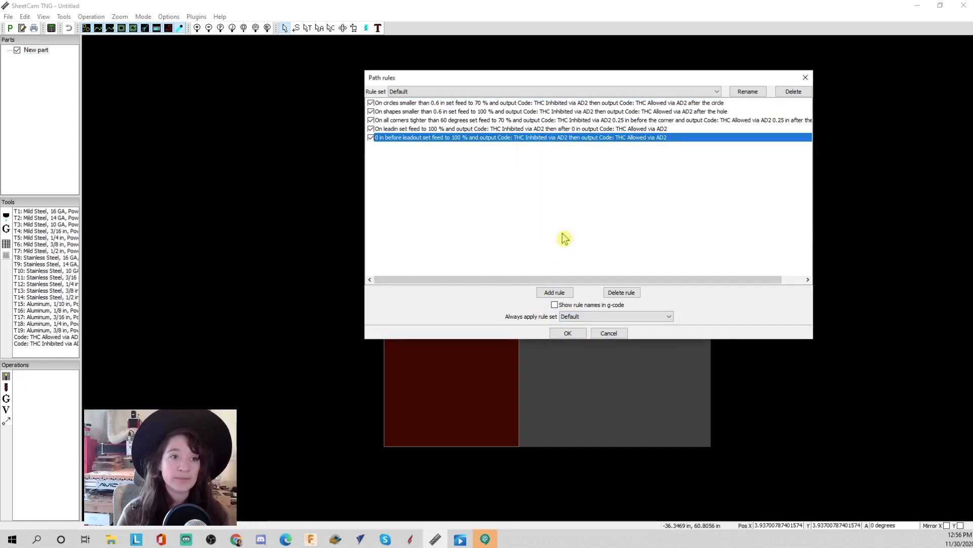
pyautogui.click(556, 293)
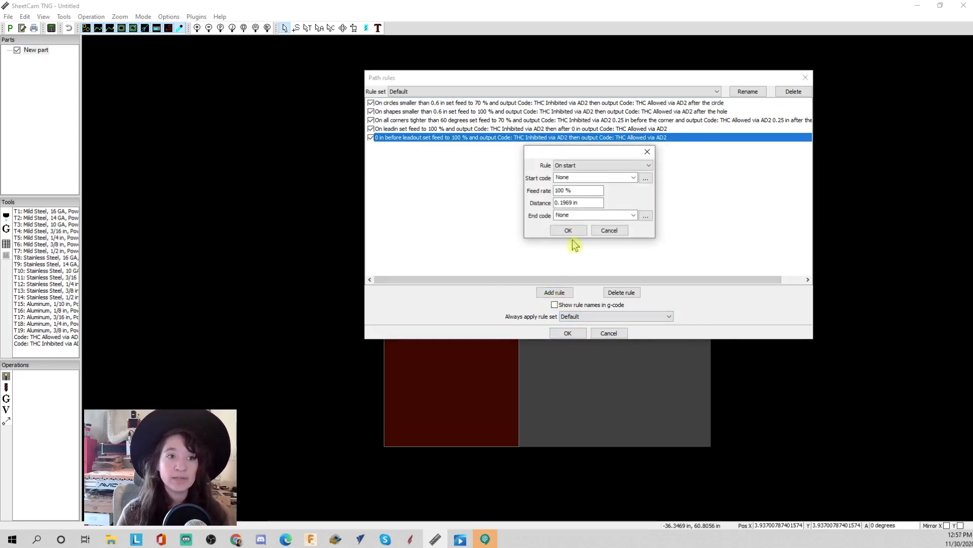
pyautogui.click(648, 152)
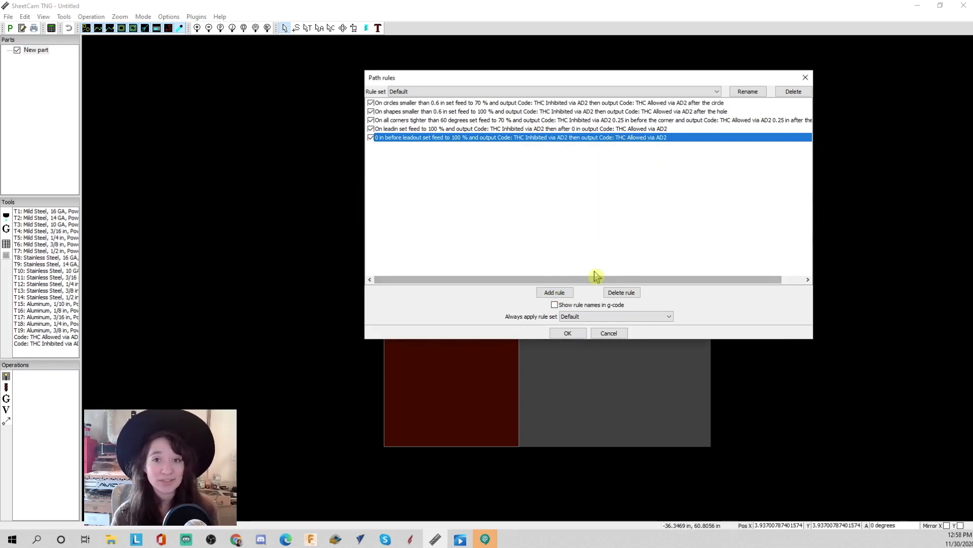
pyautogui.click(571, 334)
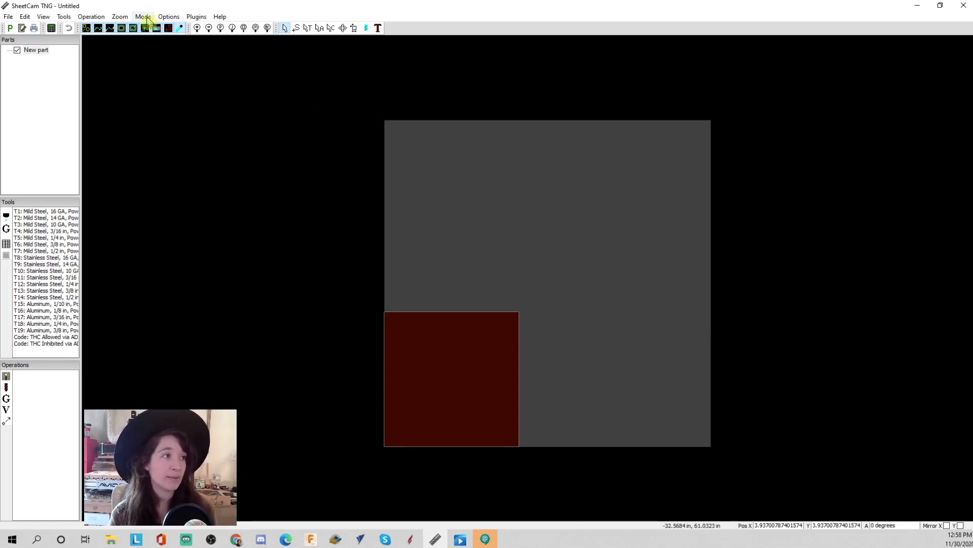
# - Open the job options, set the material size to 24 in by 24 in and thickness to 0.0625 in, and confirm
pyautogui.click(169, 17)
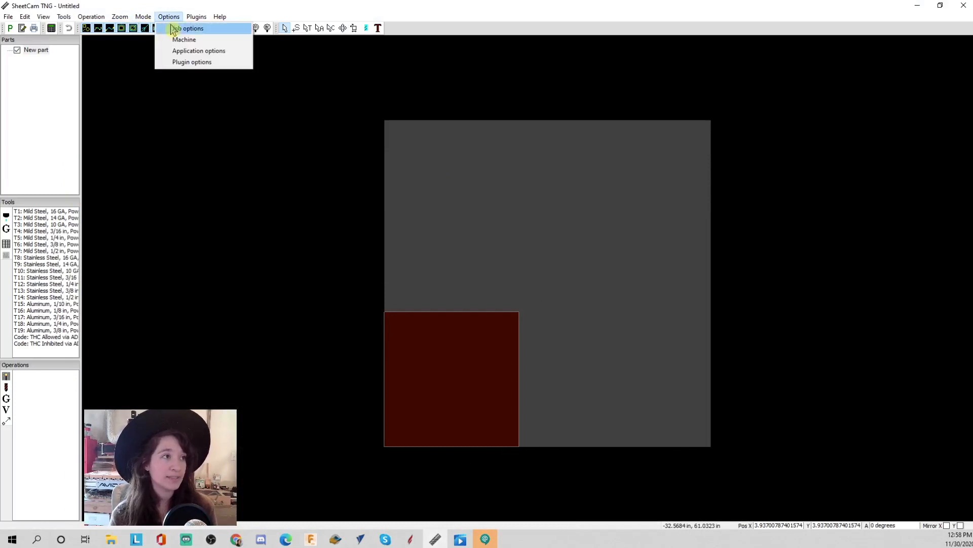
pyautogui.click(188, 29)
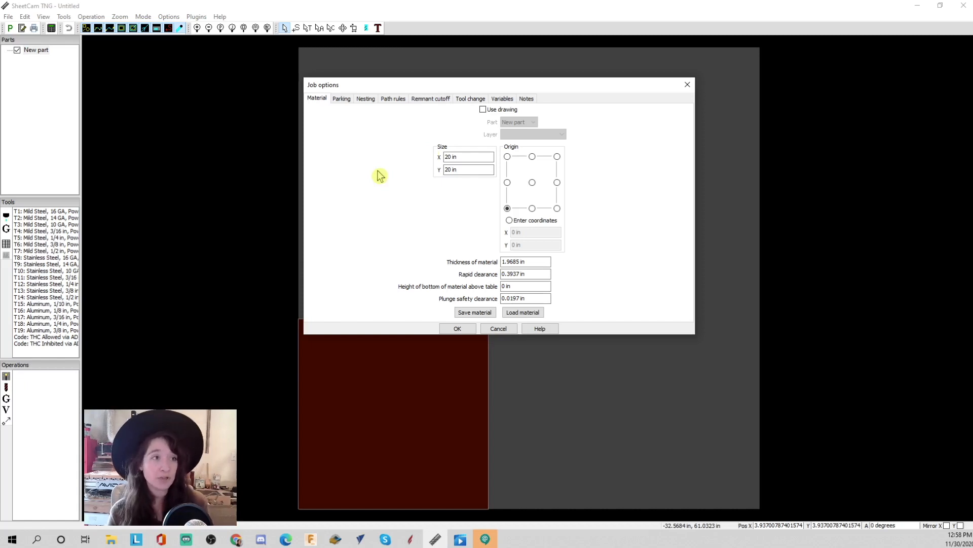
pyautogui.click(467, 156)
pyautogui.write('24')
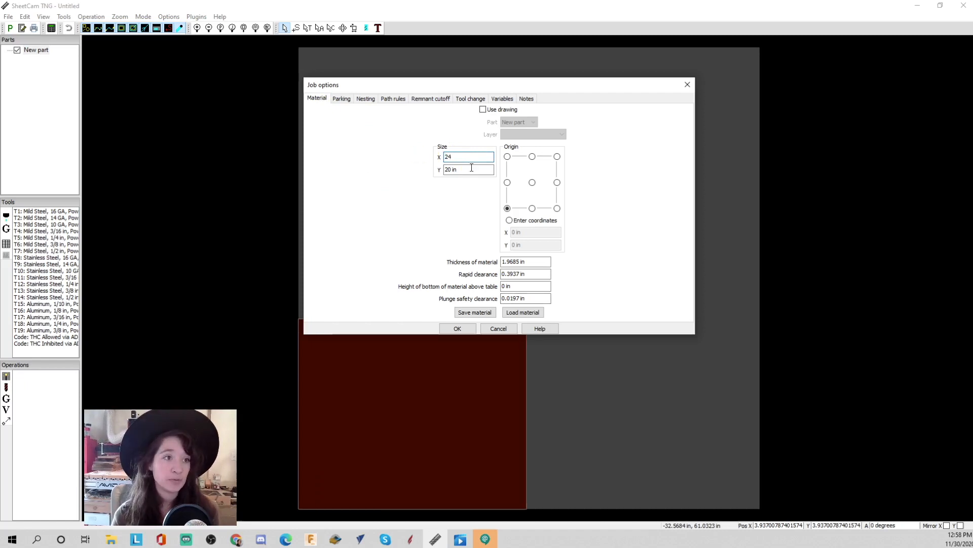
pyautogui.press('Tab')
pyautogui.write('24')
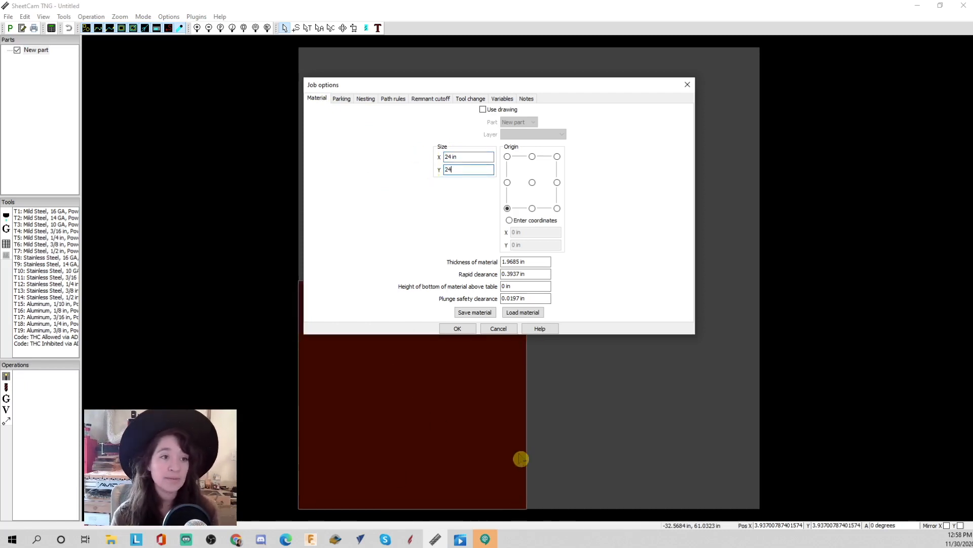
pyautogui.click(541, 264)
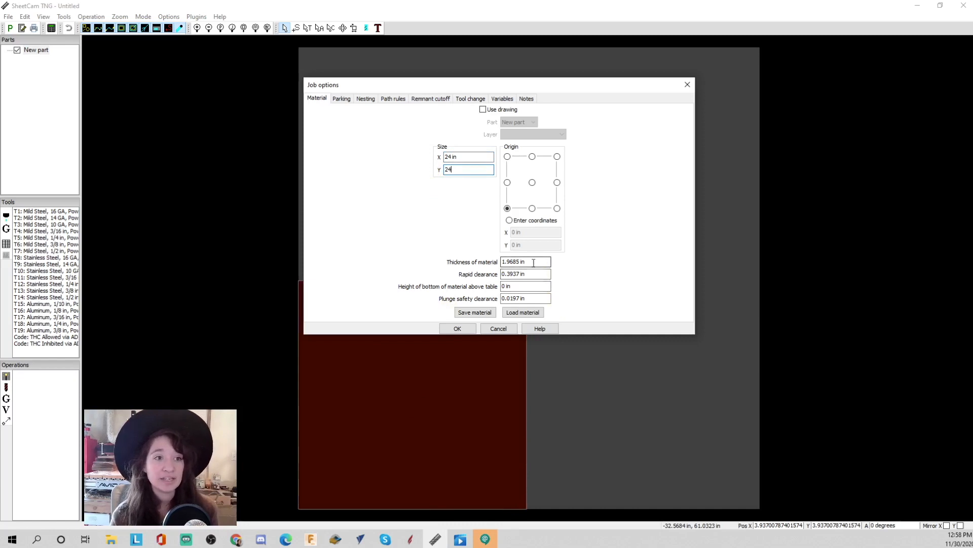
pyautogui.moveTo(519, 262); pyautogui.dragTo(487, 262)
pyautogui.write('0.0625')
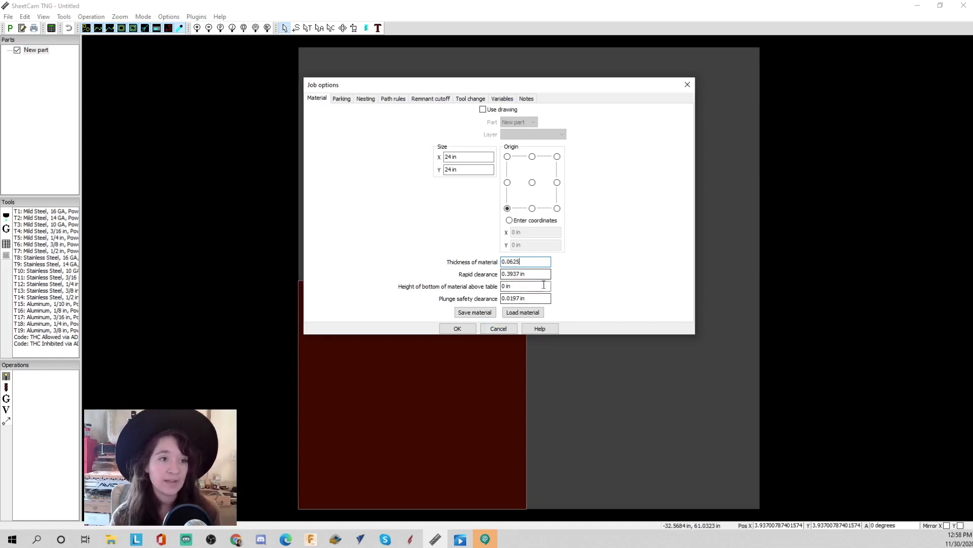
pyautogui.click(358, 99)
pyautogui.click(388, 101)
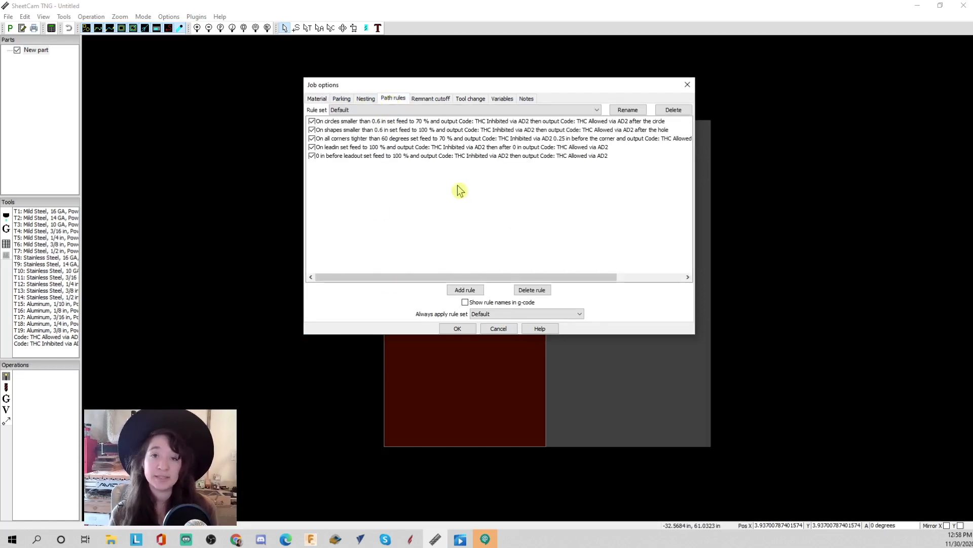
pyautogui.click(464, 329)
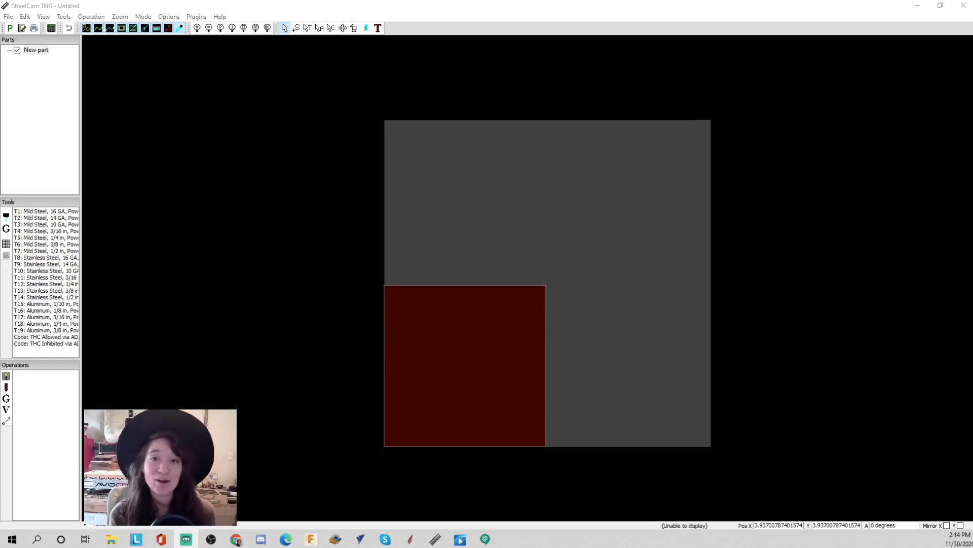